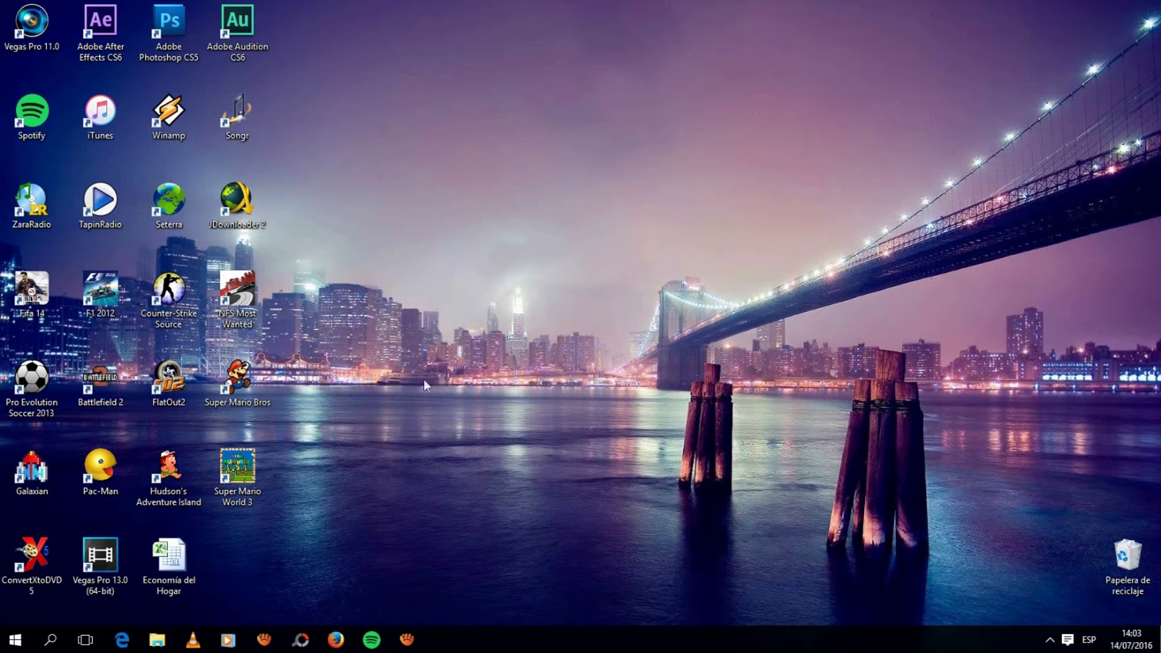
pyautogui.moveTo(379, 217); pyautogui.dragTo(715, 452)
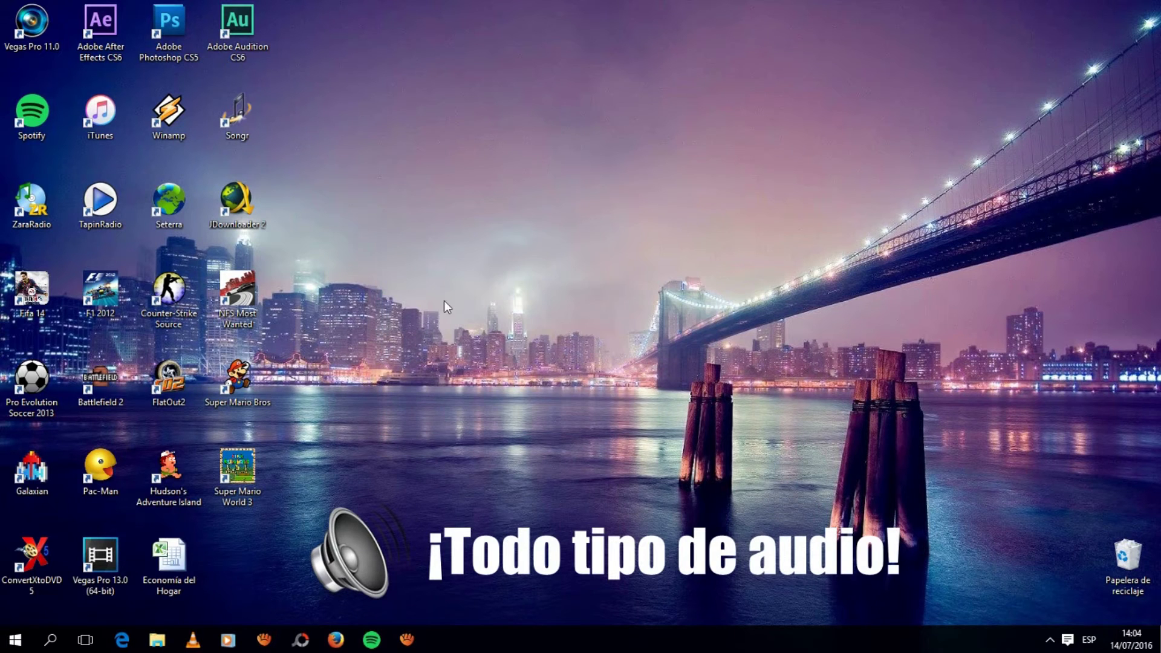
pyautogui.rightClick(328, 173)
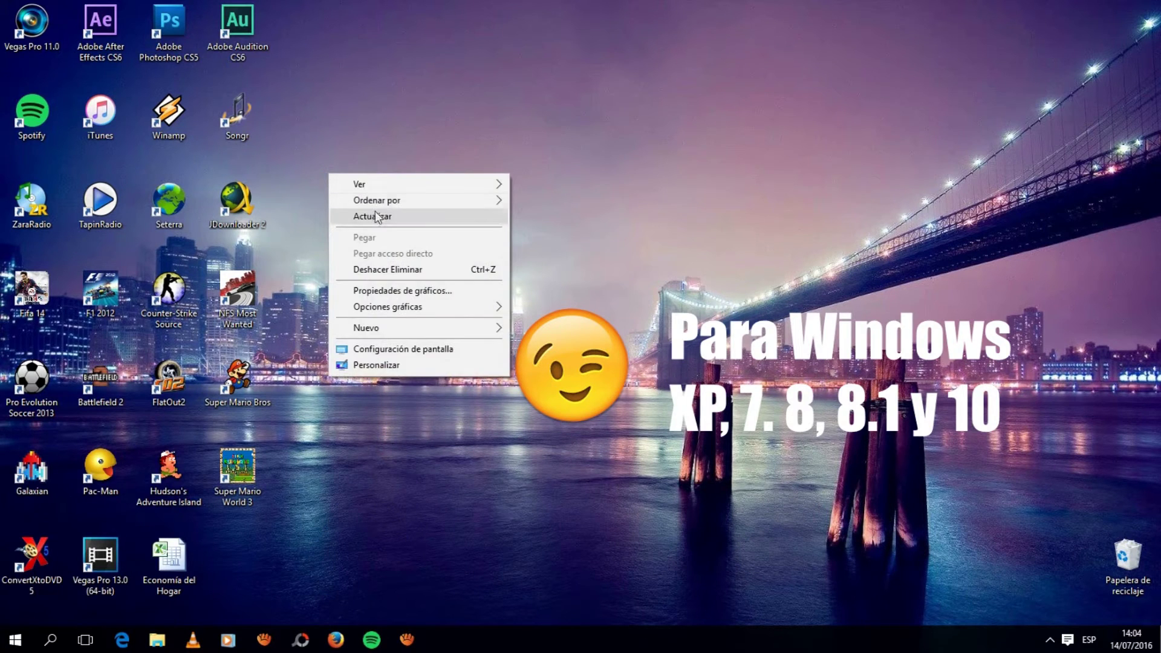
pyautogui.click(380, 216)
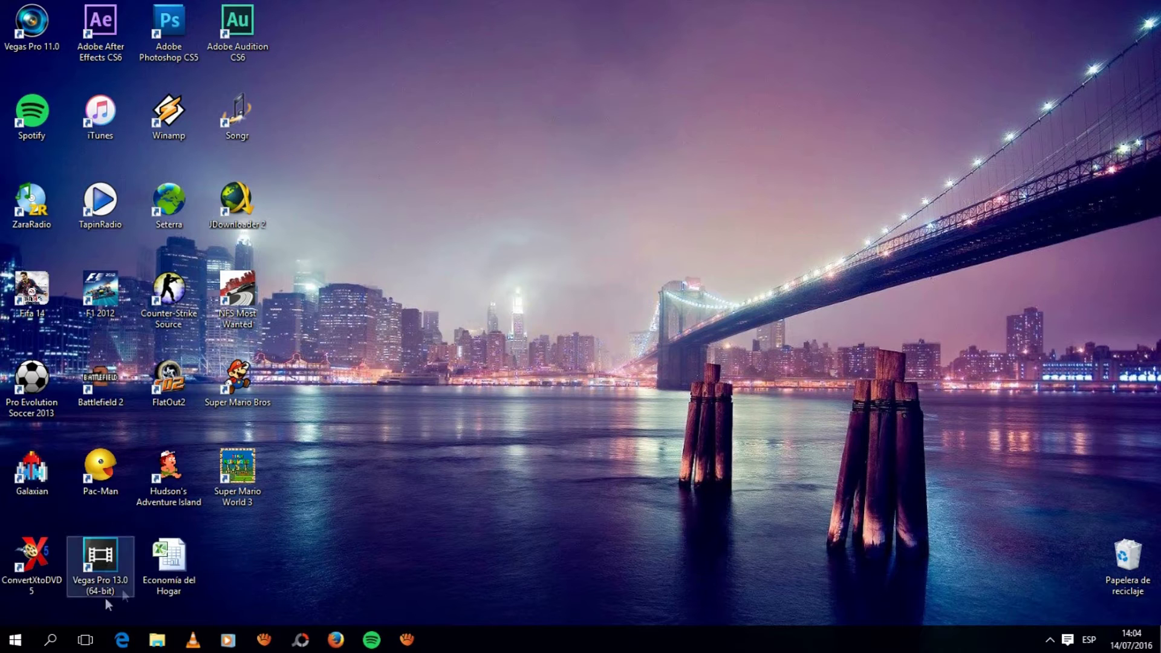
# Step: Launch Audacity and accept associating .AUP project files with it
pyautogui.click(16, 643)
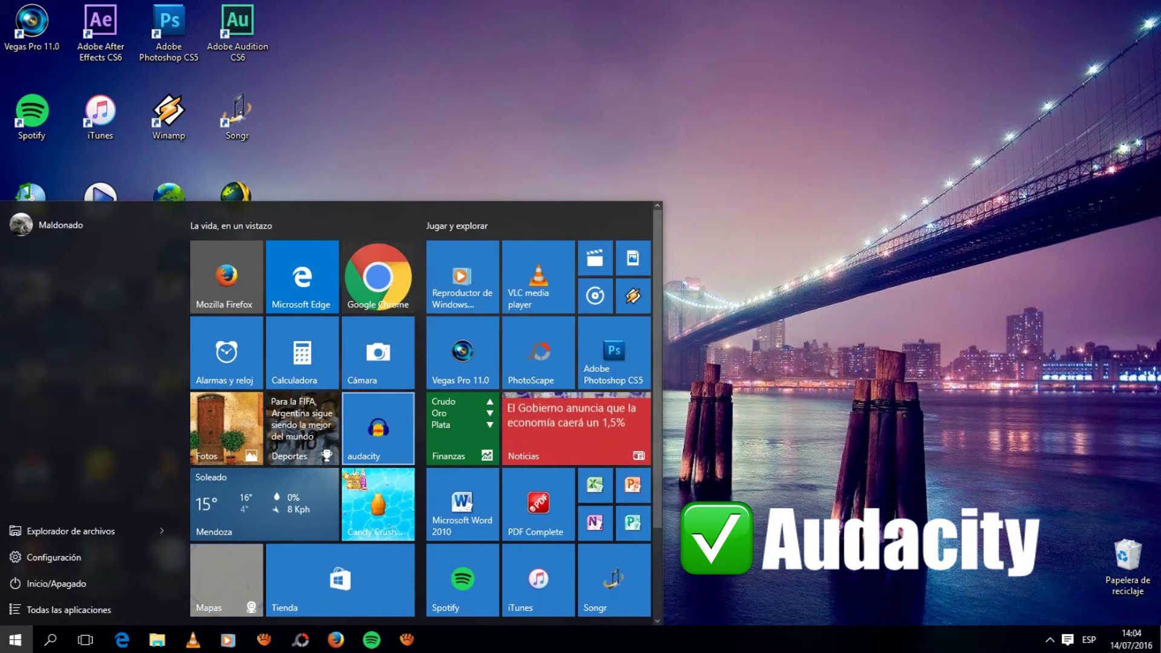
pyautogui.click(374, 437)
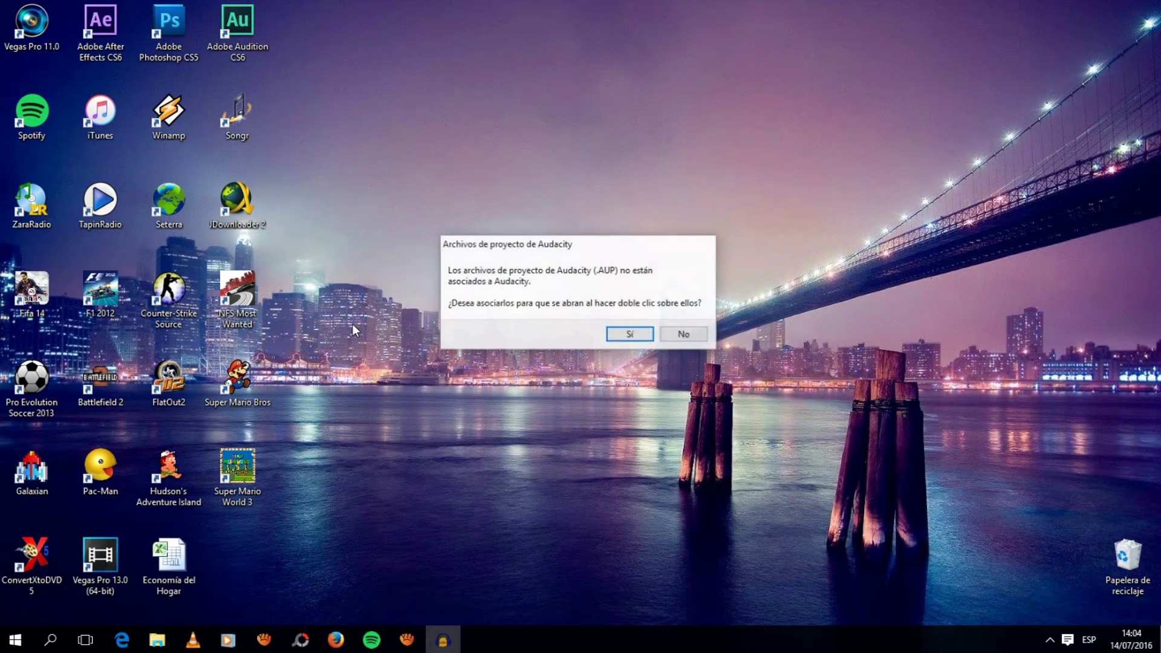
pyautogui.click(641, 336)
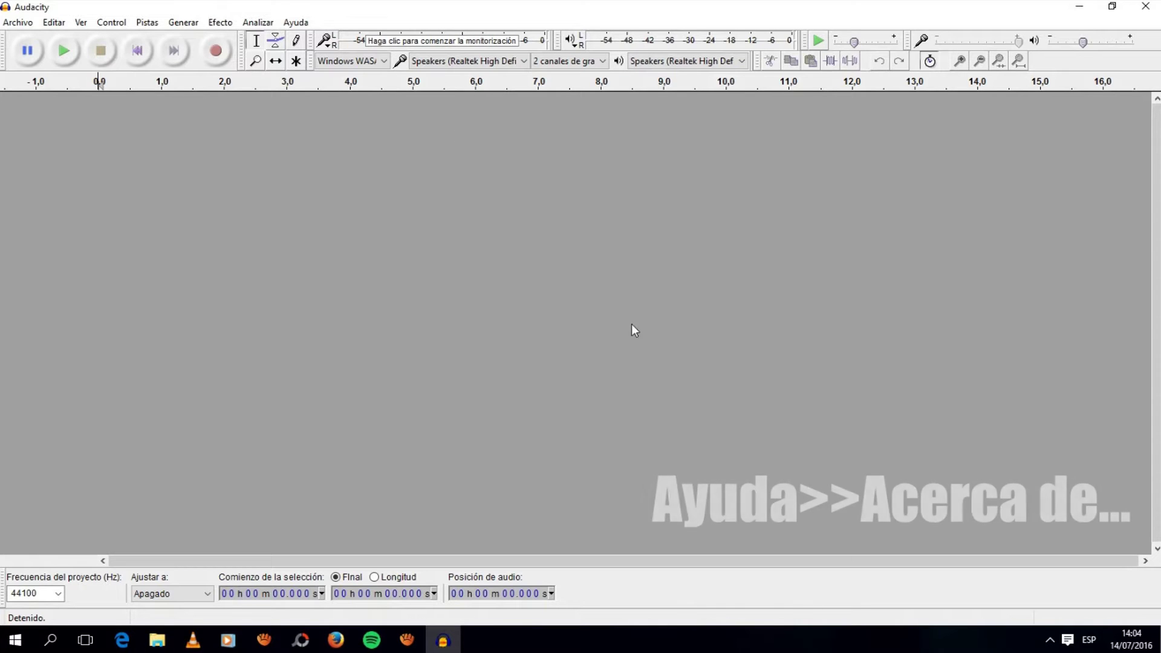
# Step: Check the installed Audacity version in the program's About information, then close it
pyautogui.click(295, 22)
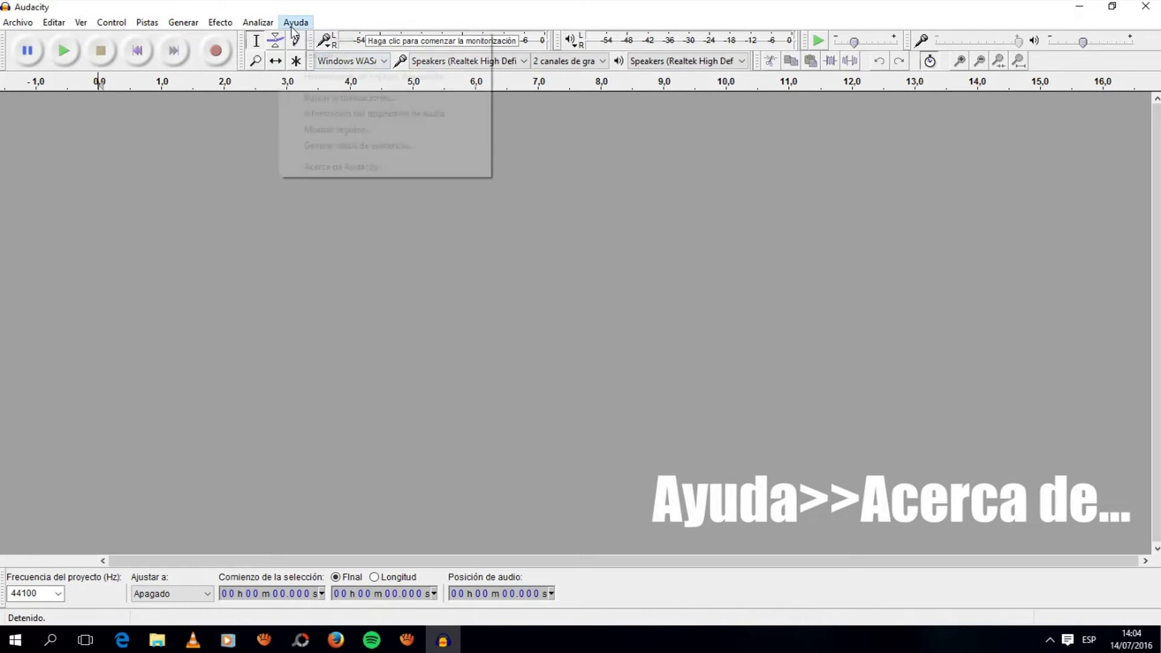
pyautogui.click(336, 166)
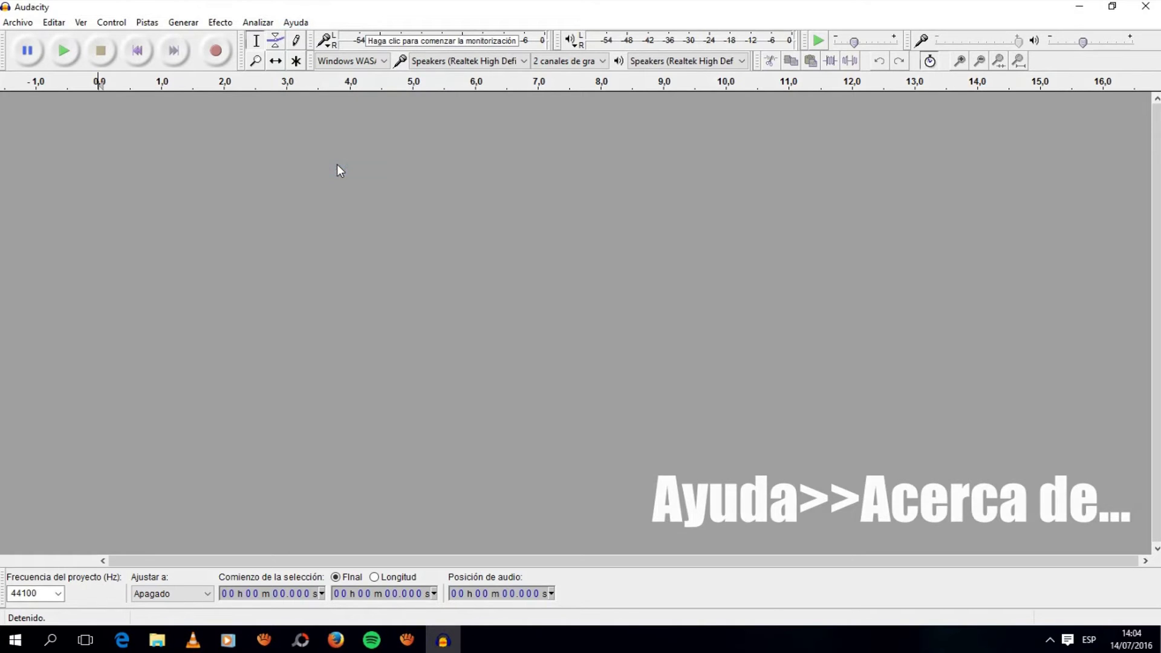
pyautogui.moveTo(634, 233); pyautogui.dragTo(529, 232)
pyautogui.moveTo(633, 233); pyautogui.dragTo(523, 229)
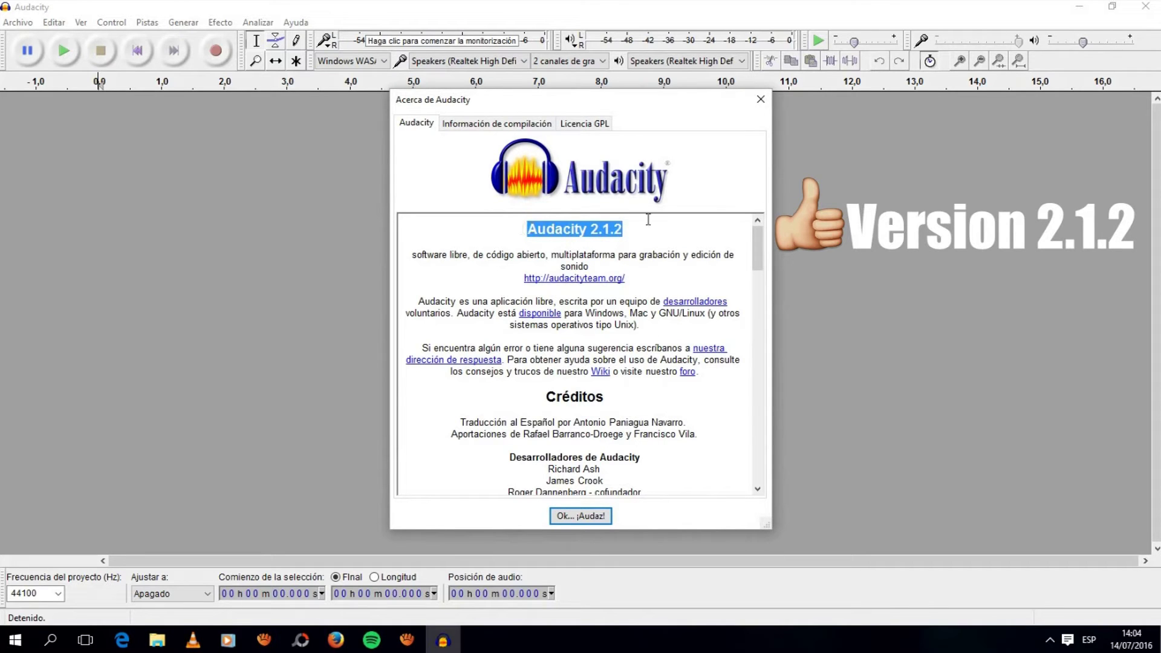
pyautogui.click(650, 240)
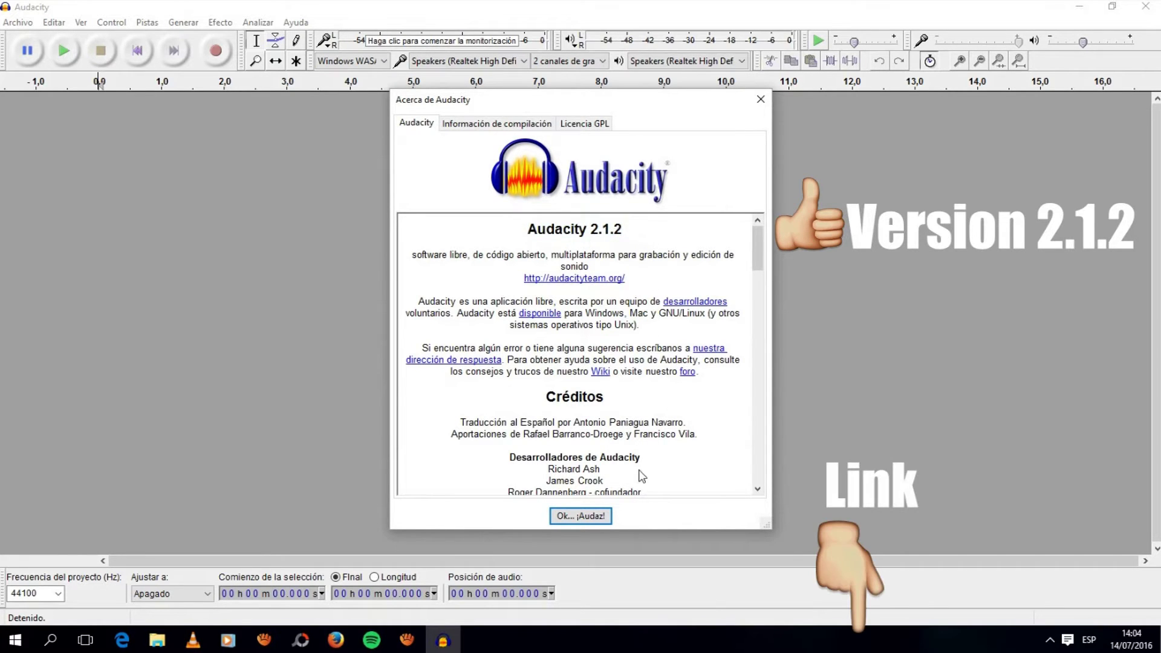
pyautogui.click(598, 521)
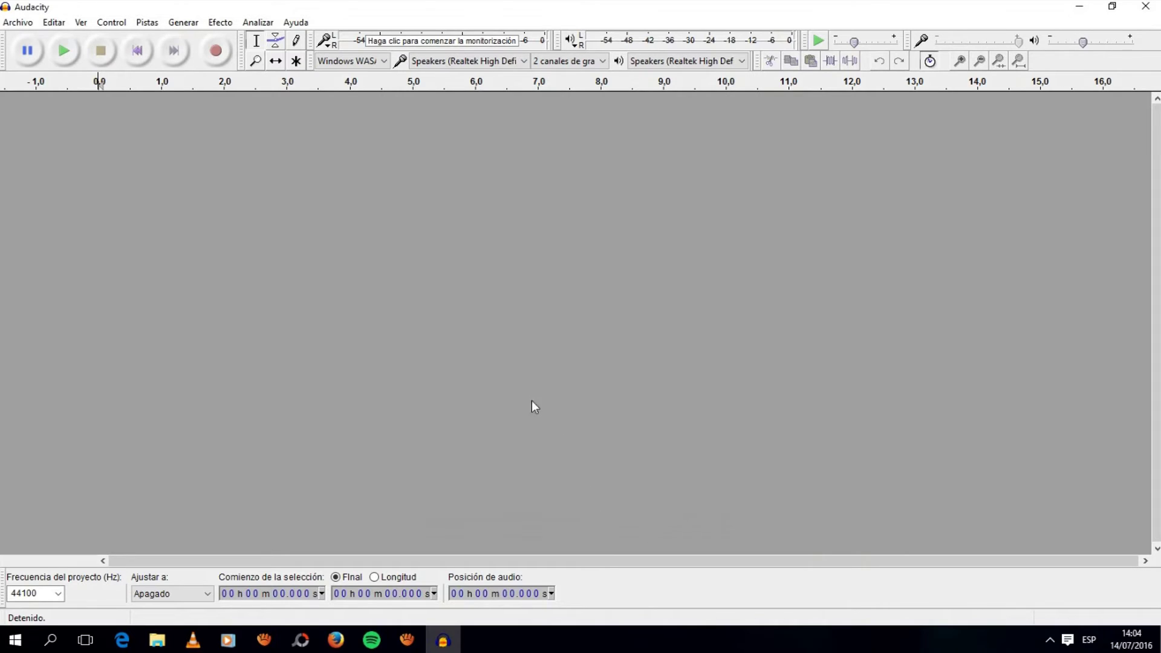
# Step: Set the audio host to Windows WASAPI and the recording device to the Realtek High Definition speakers
pyautogui.click(355, 63)
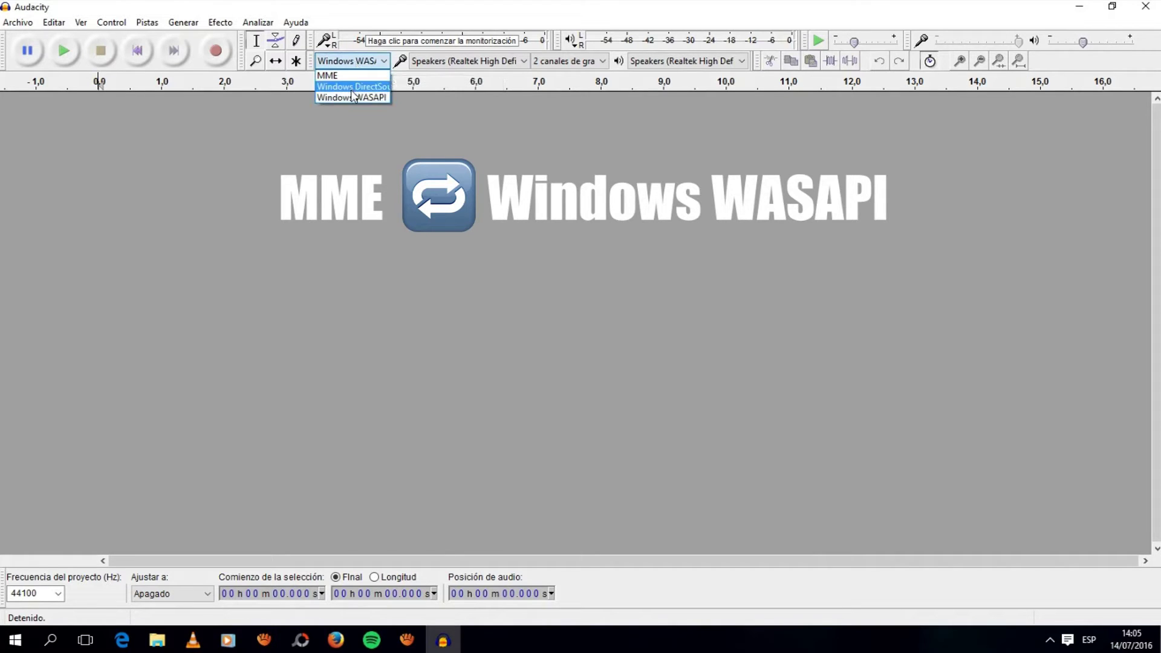
pyautogui.click(339, 76)
pyautogui.click(347, 63)
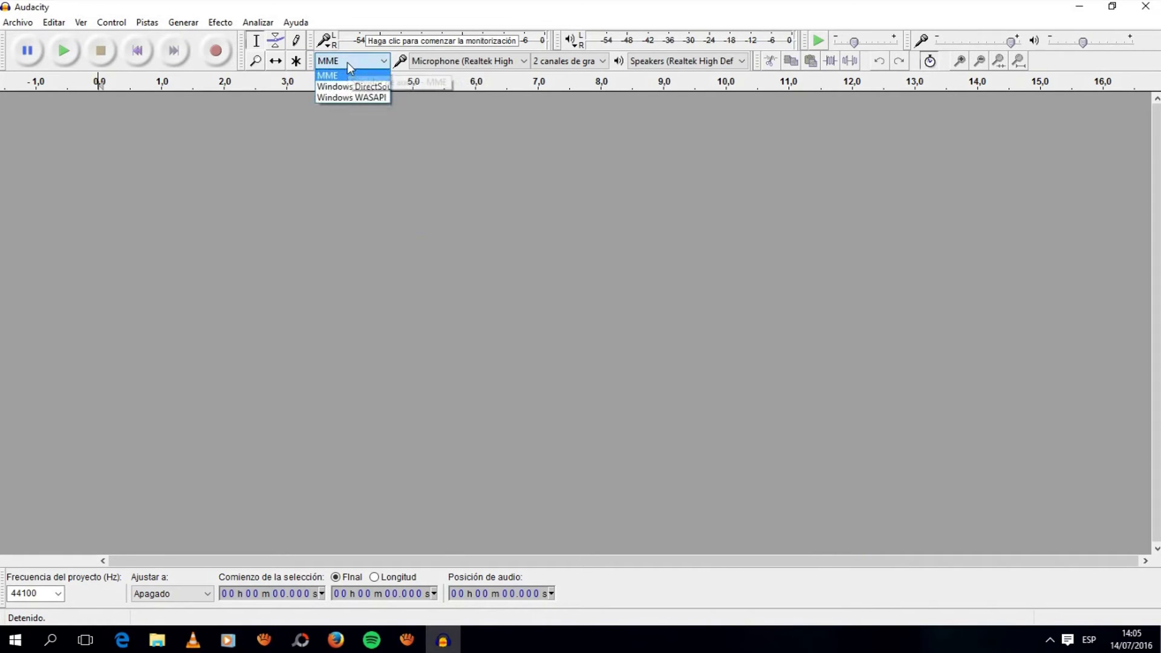
pyautogui.click(359, 96)
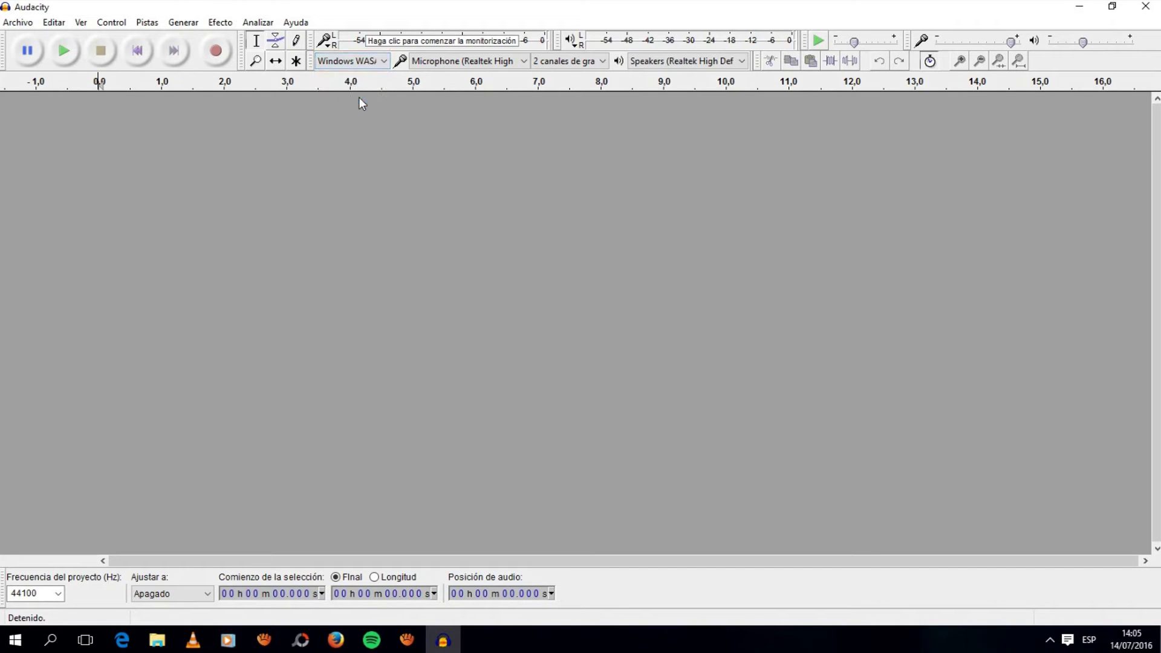
pyautogui.click(502, 63)
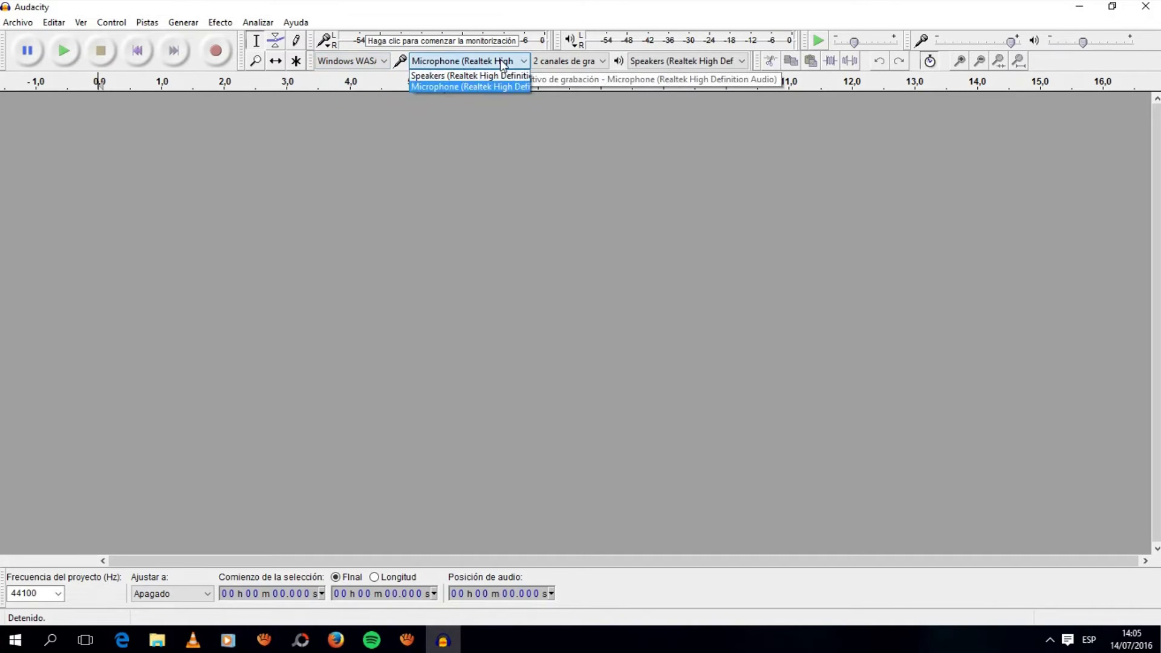
pyautogui.click(470, 77)
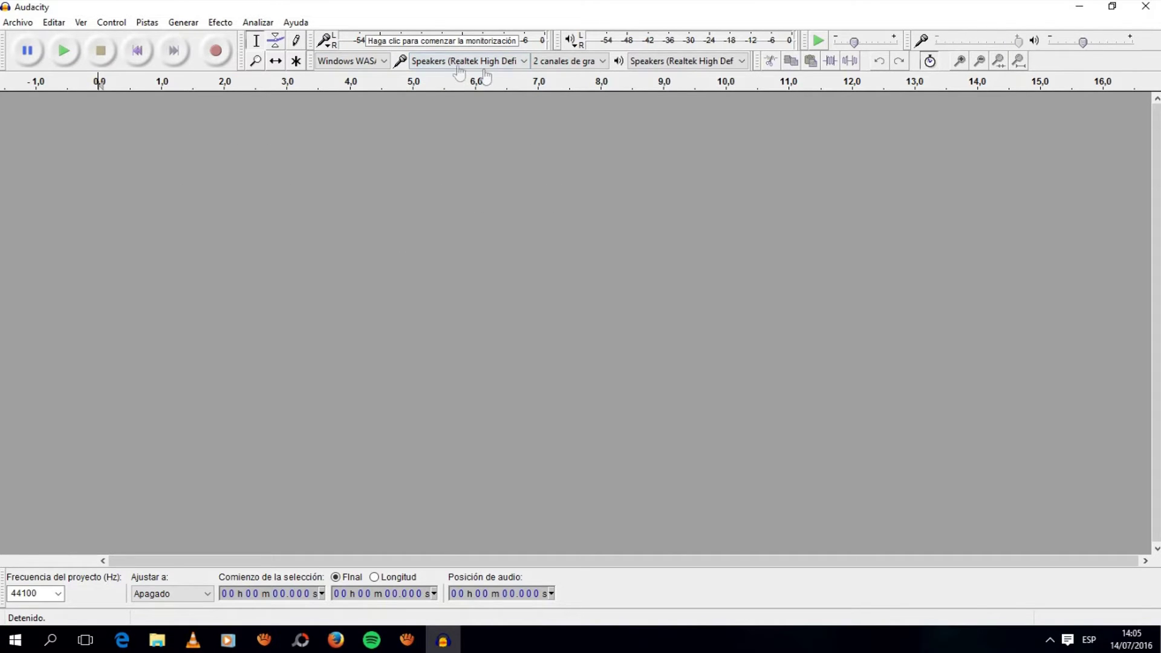
# Step: Record the computer's audio while playing "Midnight City" by M83 in Spotify, and stop the recording in Audacity
pyautogui.click(217, 53)
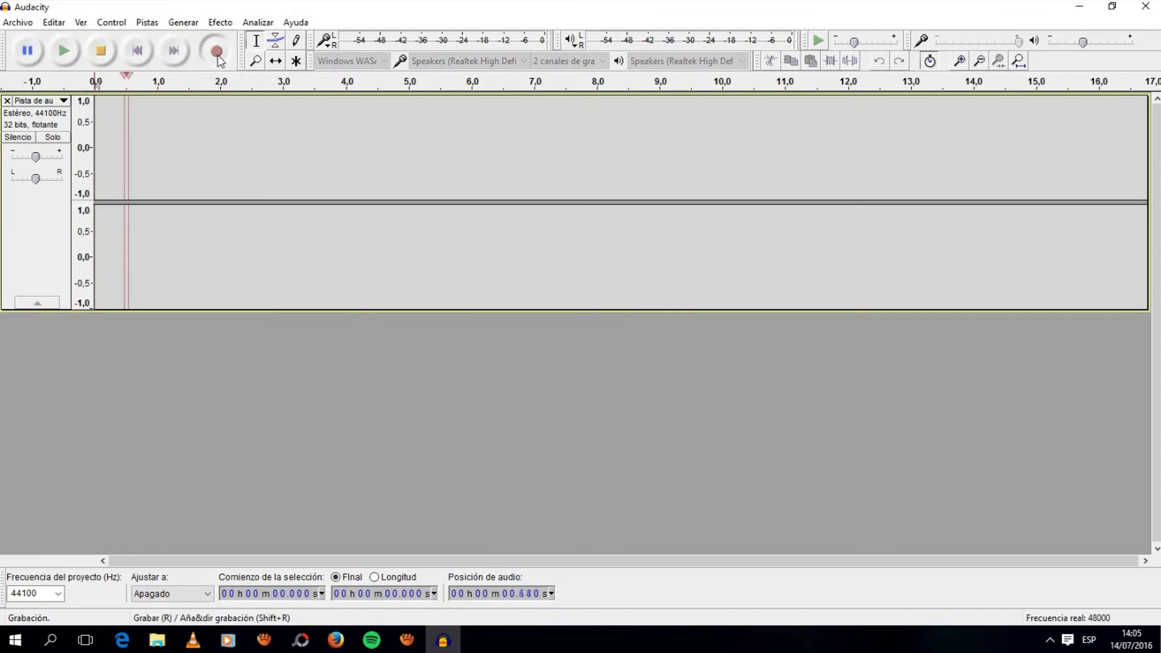
pyautogui.click(370, 641)
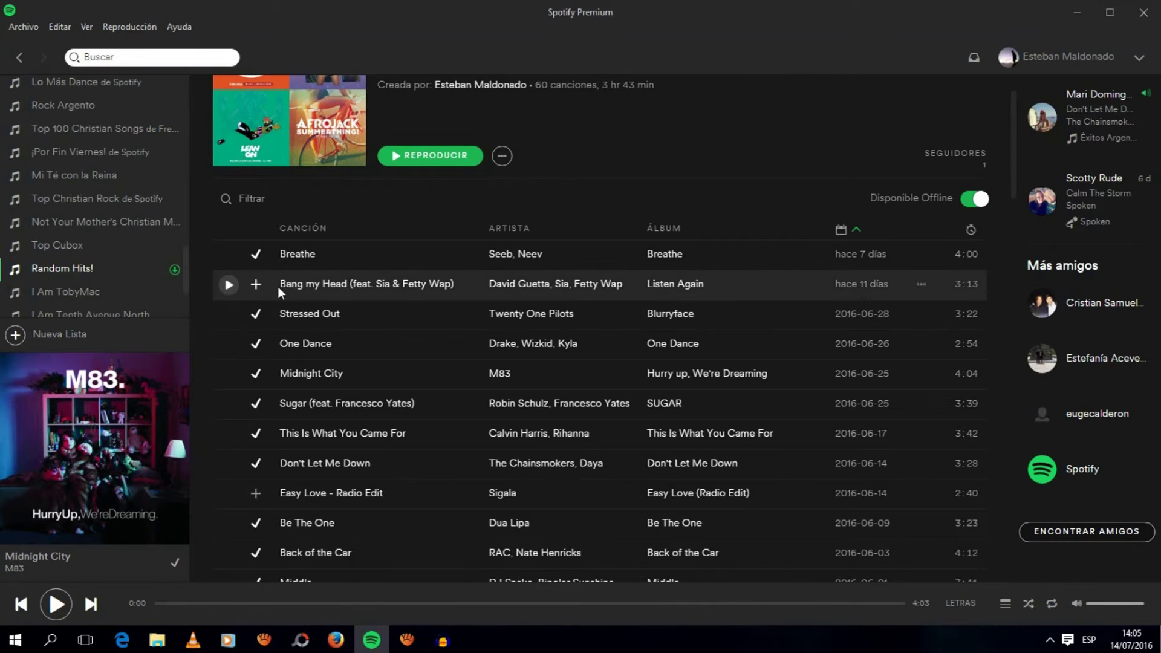
pyautogui.click(228, 374)
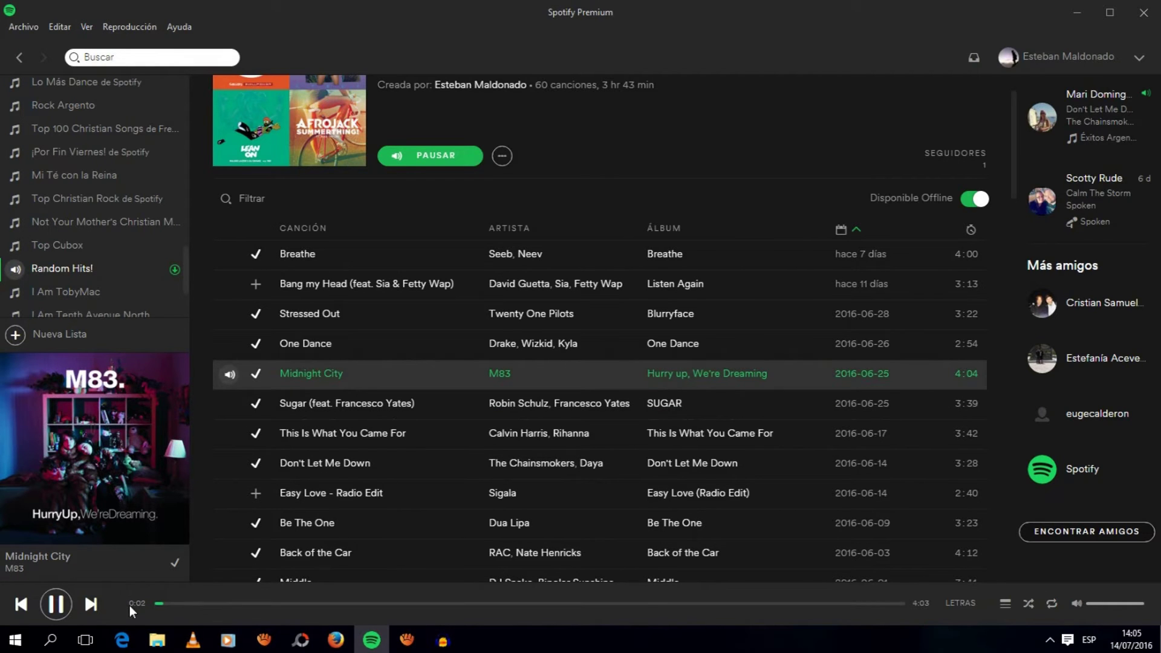
pyautogui.click(444, 640)
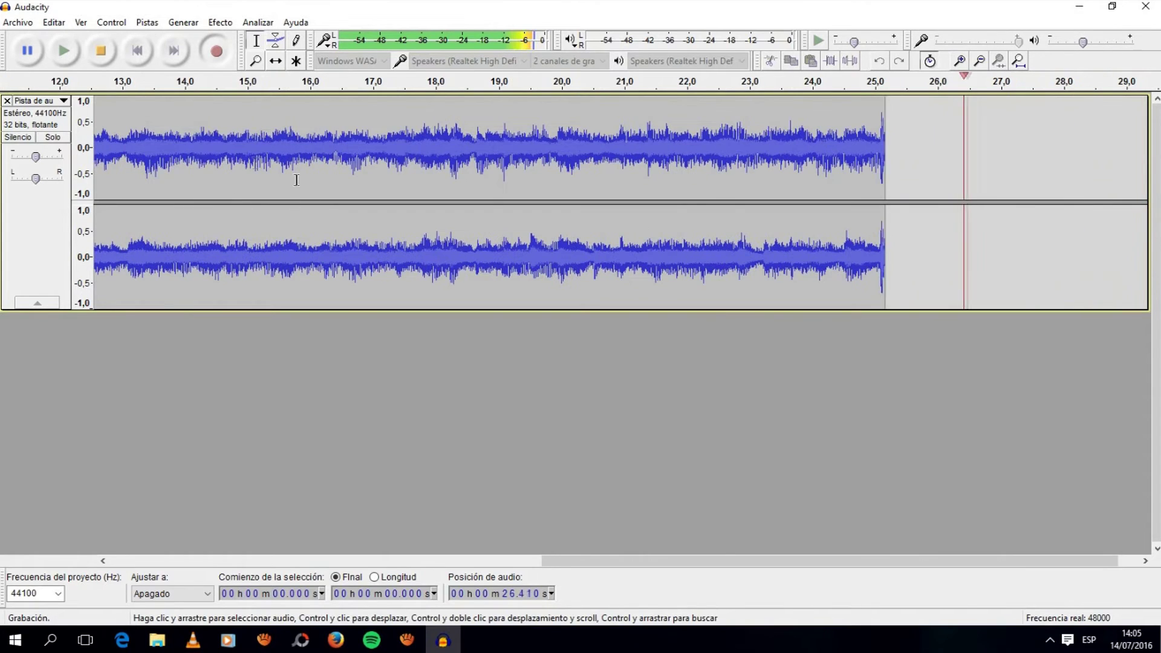
pyautogui.click(100, 54)
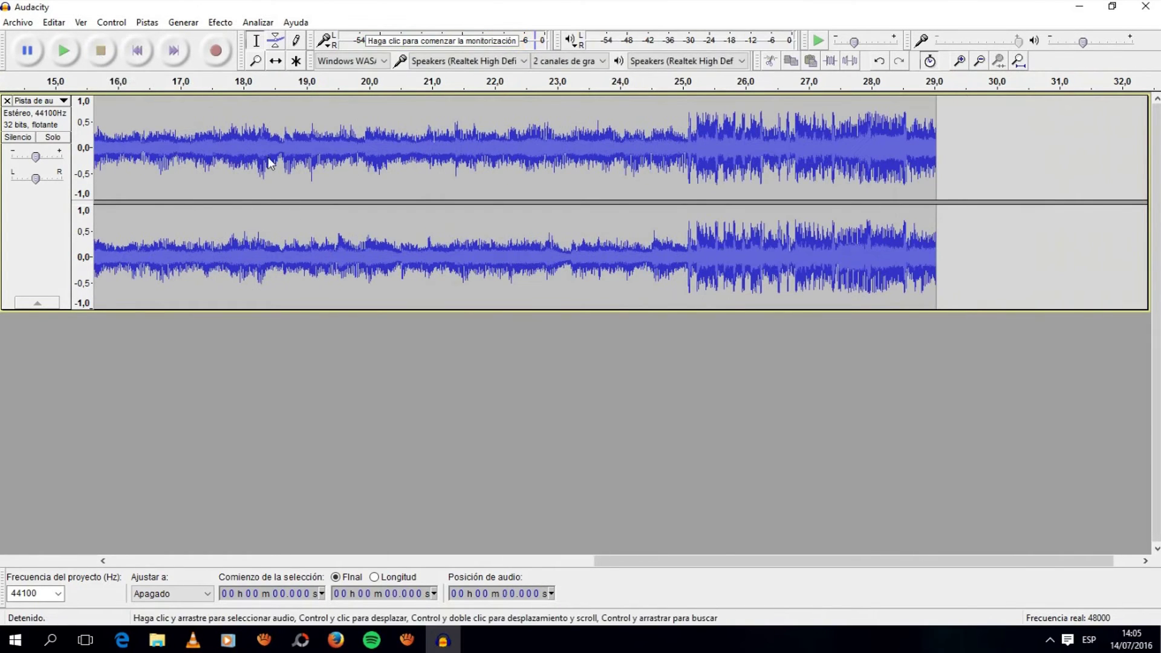
# Step: Pause the song in Spotify and return to the Audacity recording
pyautogui.click(372, 640)
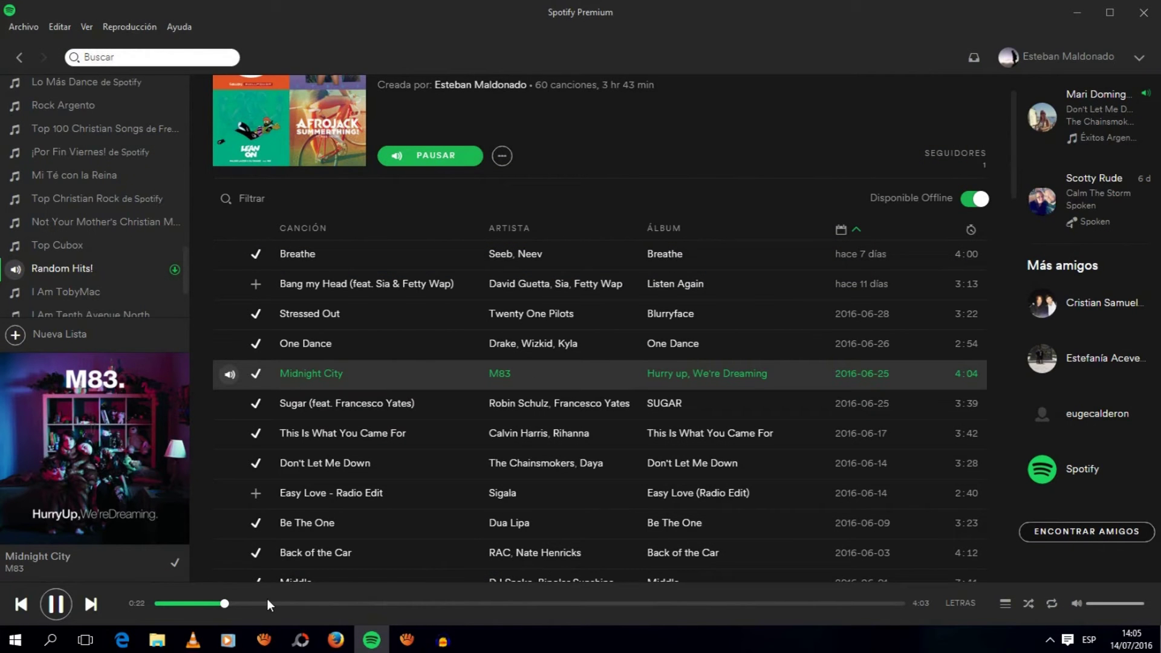
pyautogui.click(61, 607)
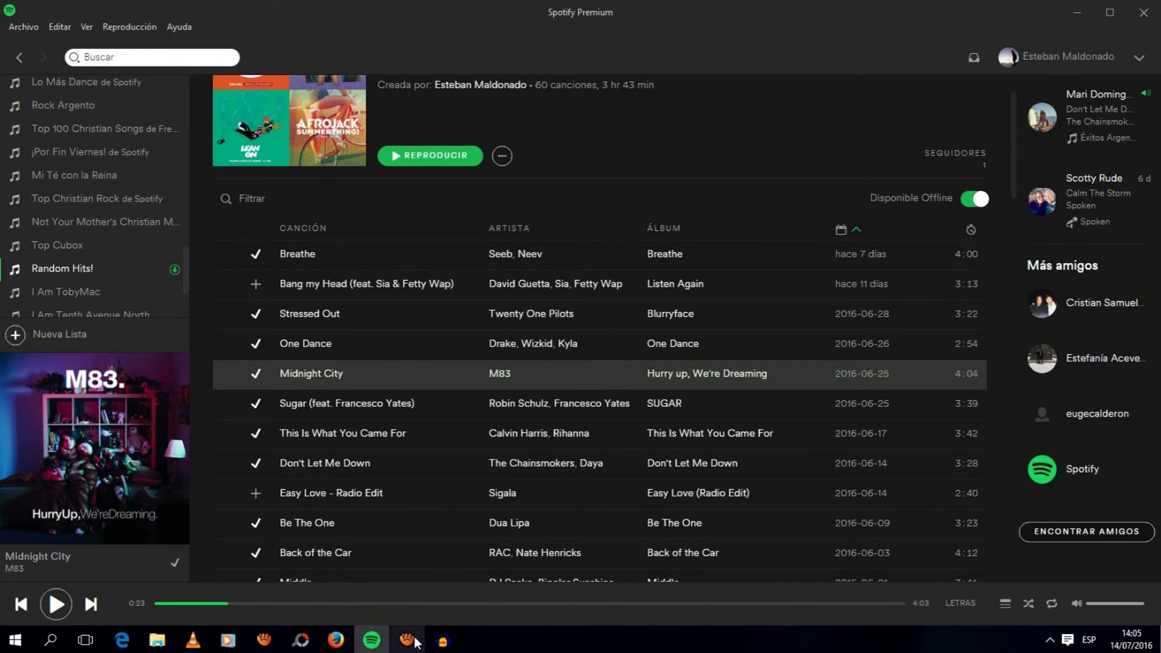
pyautogui.click(443, 639)
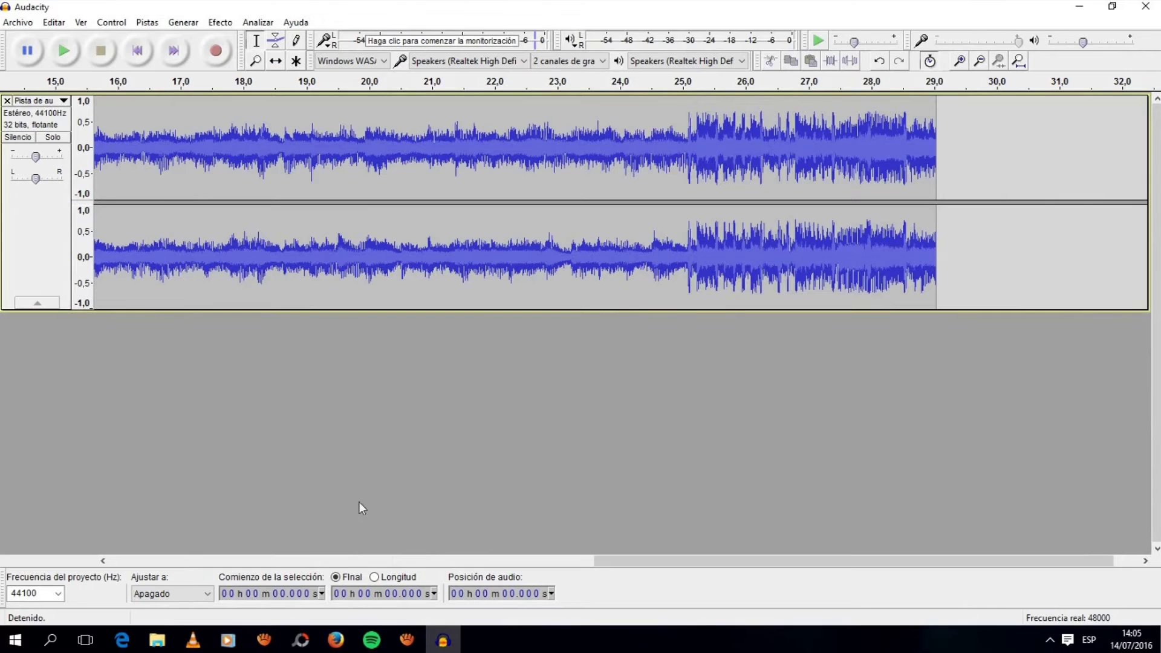
# Step: Set up an audio export to the desktop as an MP3 file named "Midnight City - M83" with constant 320 kbps quality
pyautogui.click(17, 23)
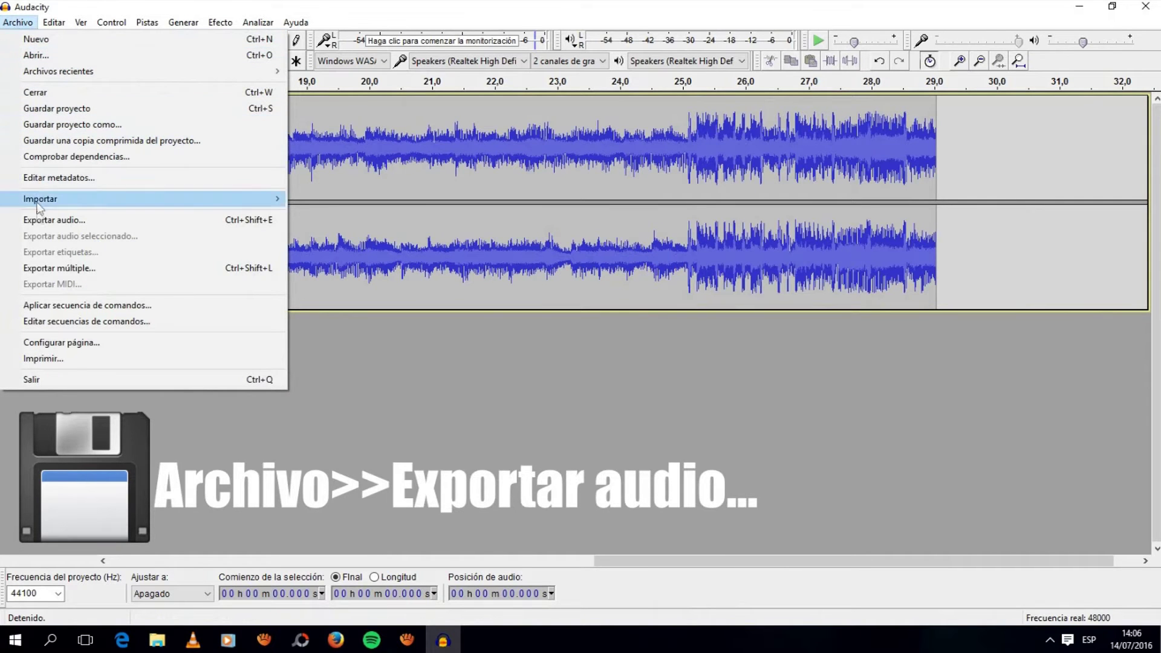
pyautogui.click(37, 222)
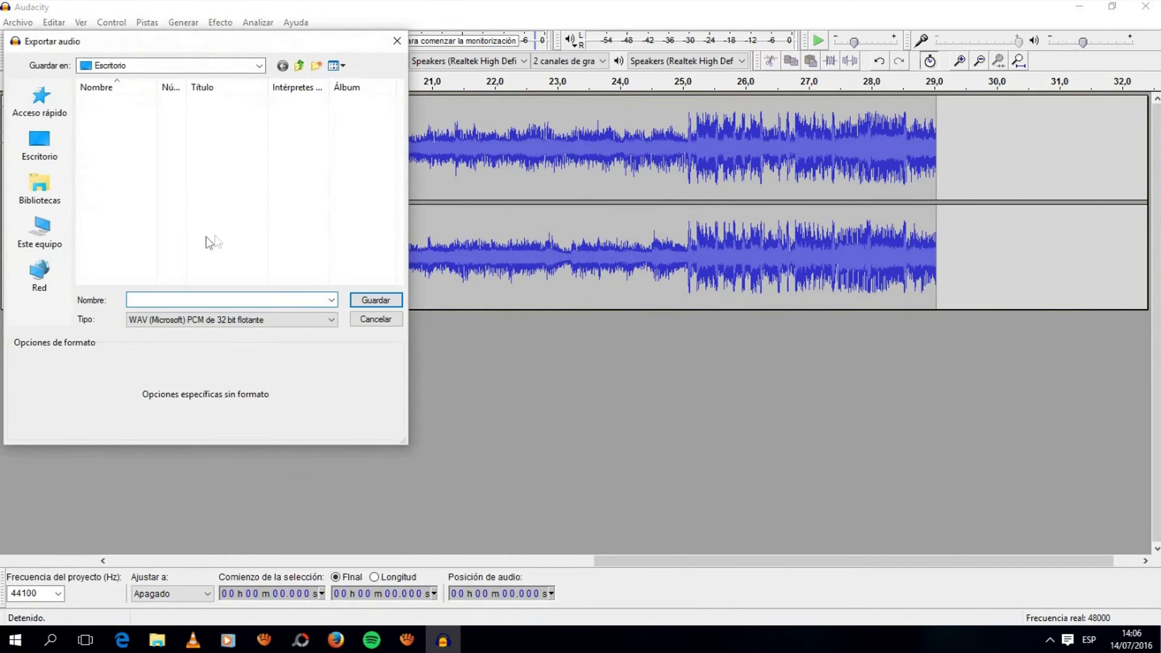
pyautogui.click(302, 315)
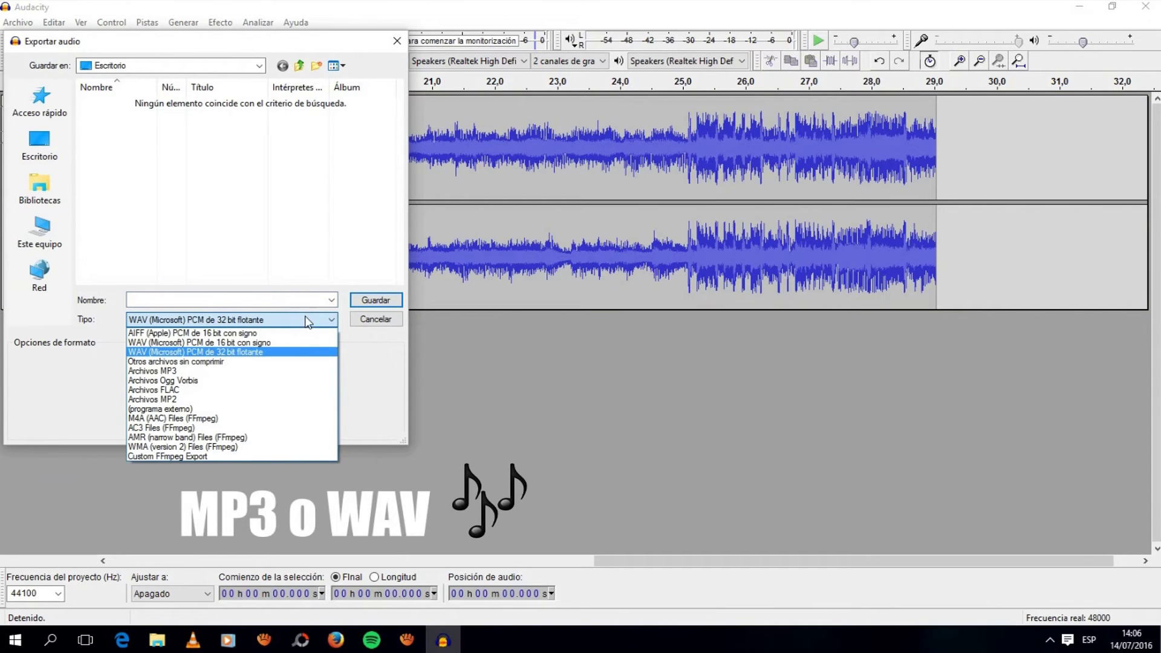
pyautogui.click(274, 372)
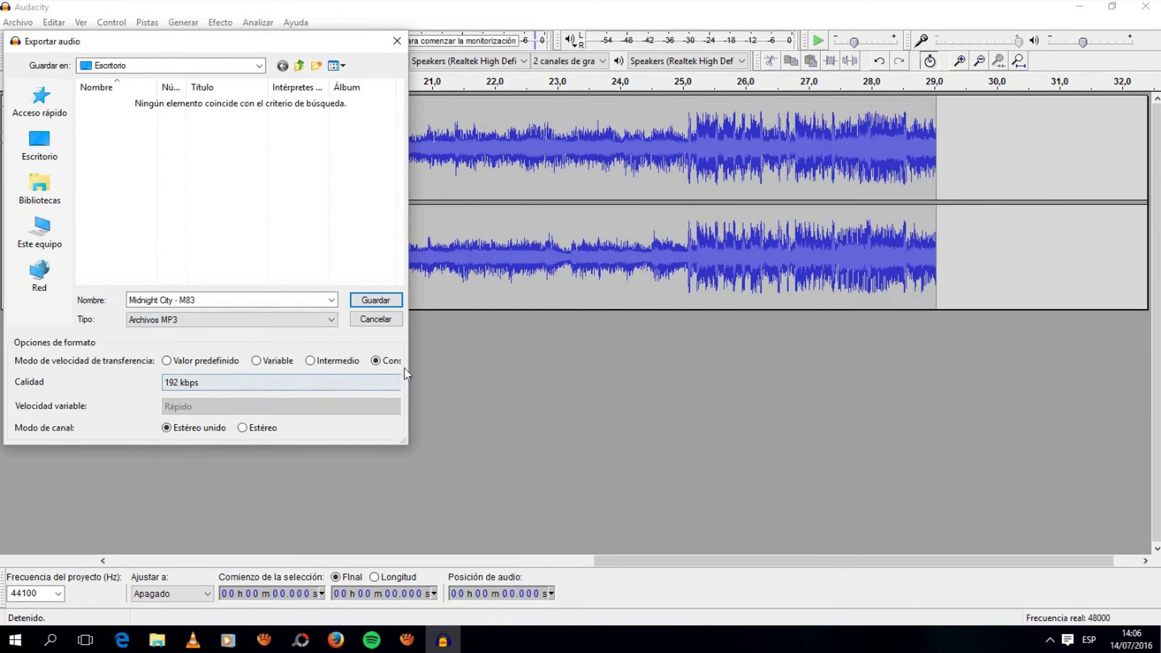
pyautogui.moveTo(409, 369); pyautogui.dragTo(480, 374)
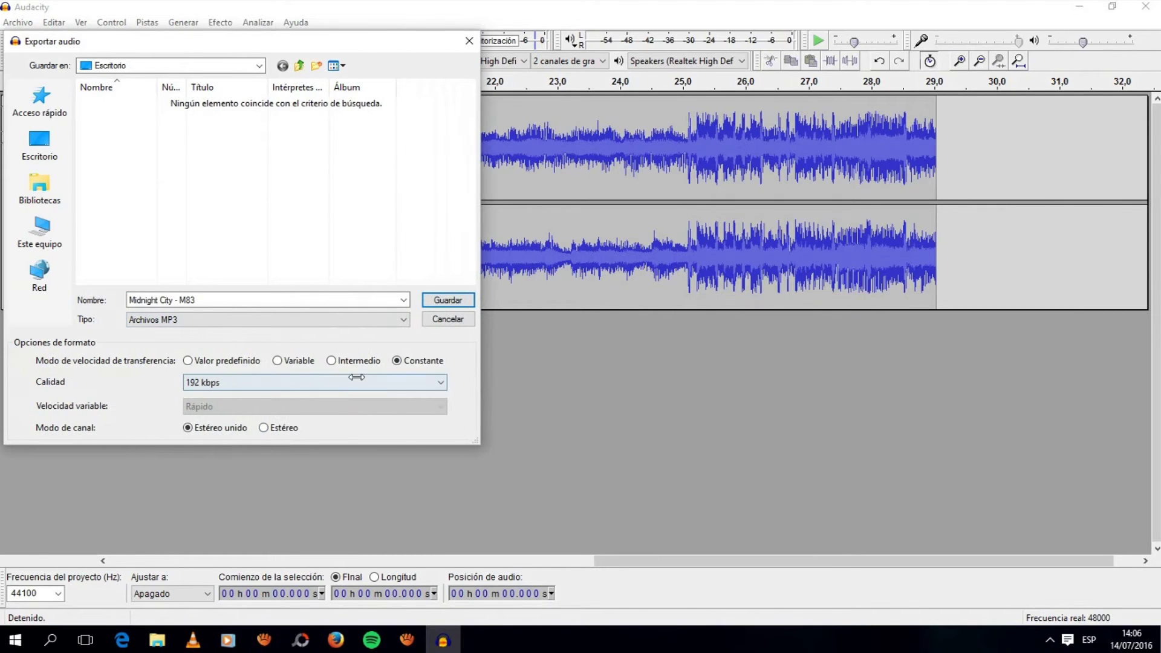
pyautogui.click(289, 384)
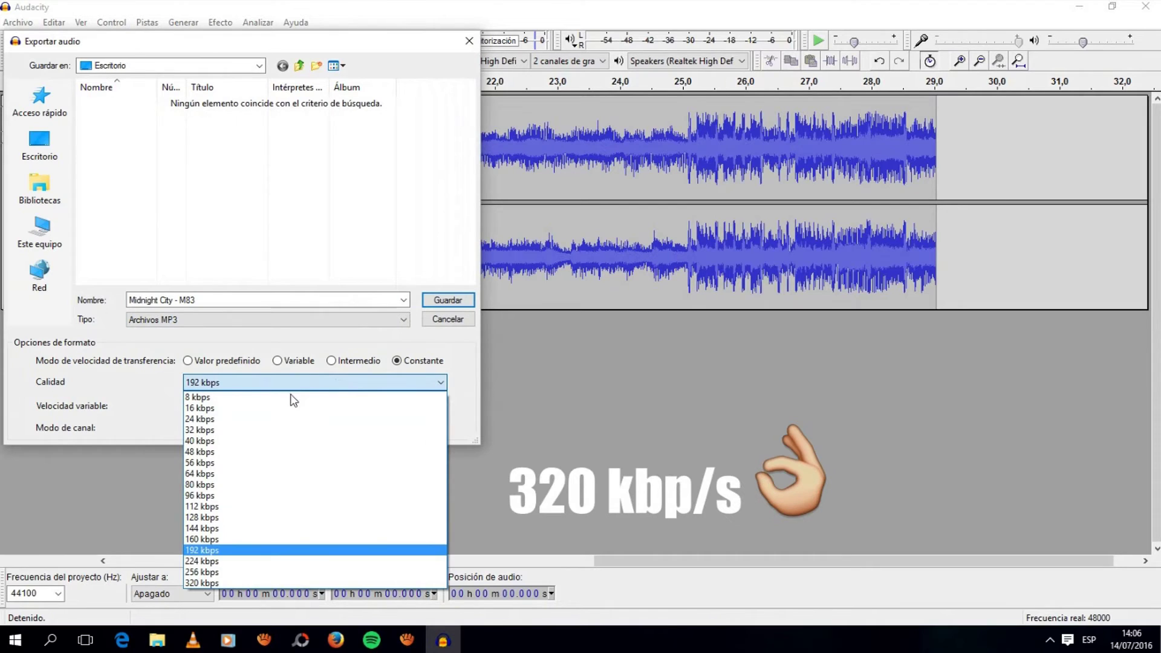
pyautogui.click(205, 583)
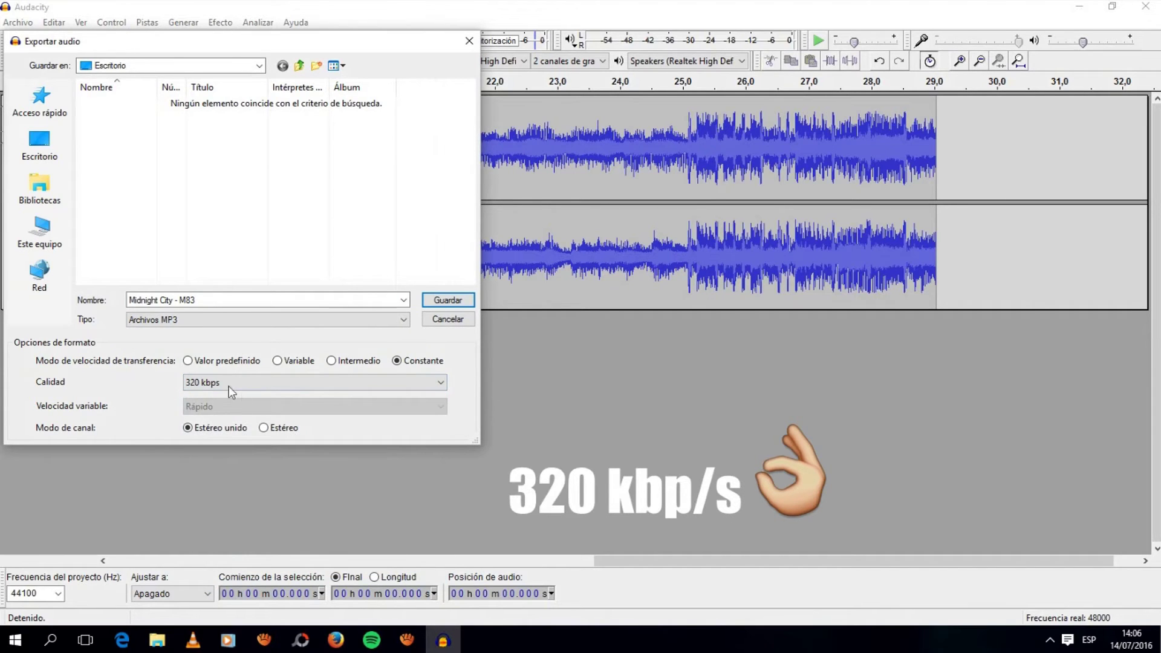
# Step: Try to save the MP3 export using the default lame_enc.dll location, and cancel the export
pyautogui.click(433, 300)
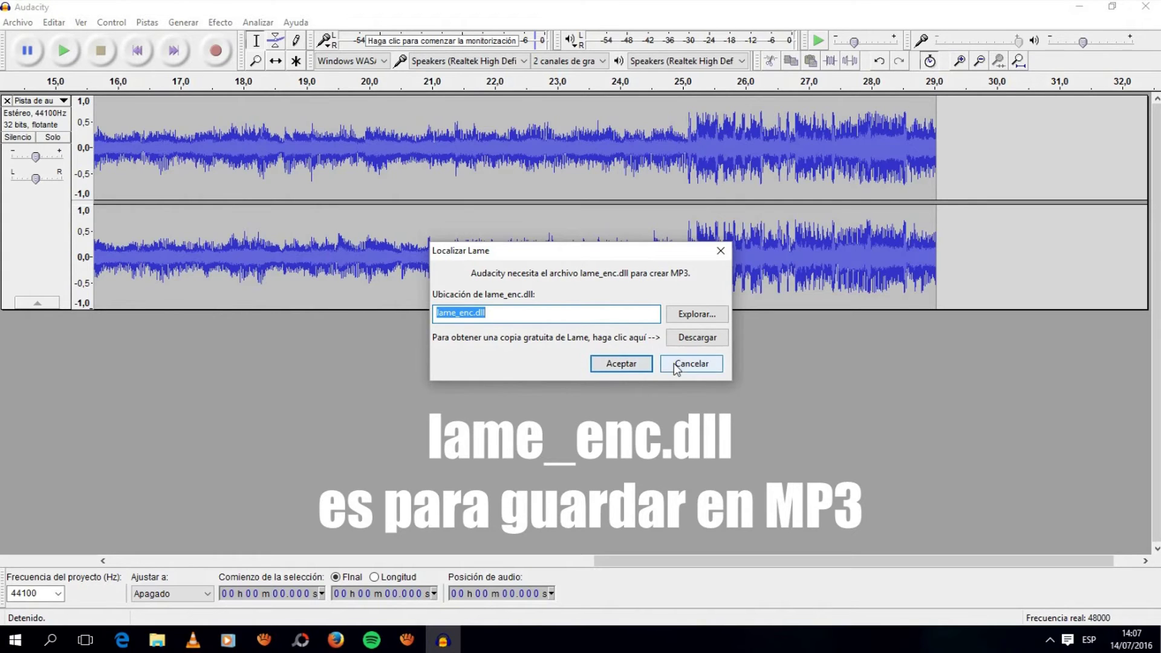
pyautogui.click(627, 367)
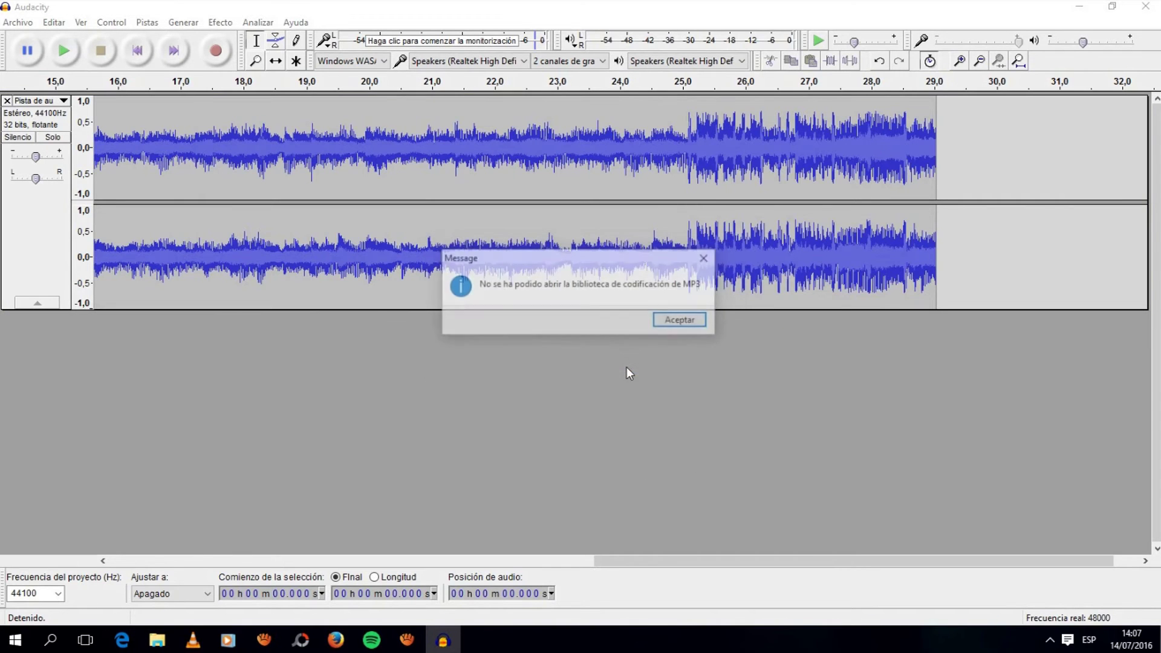
pyautogui.click(685, 321)
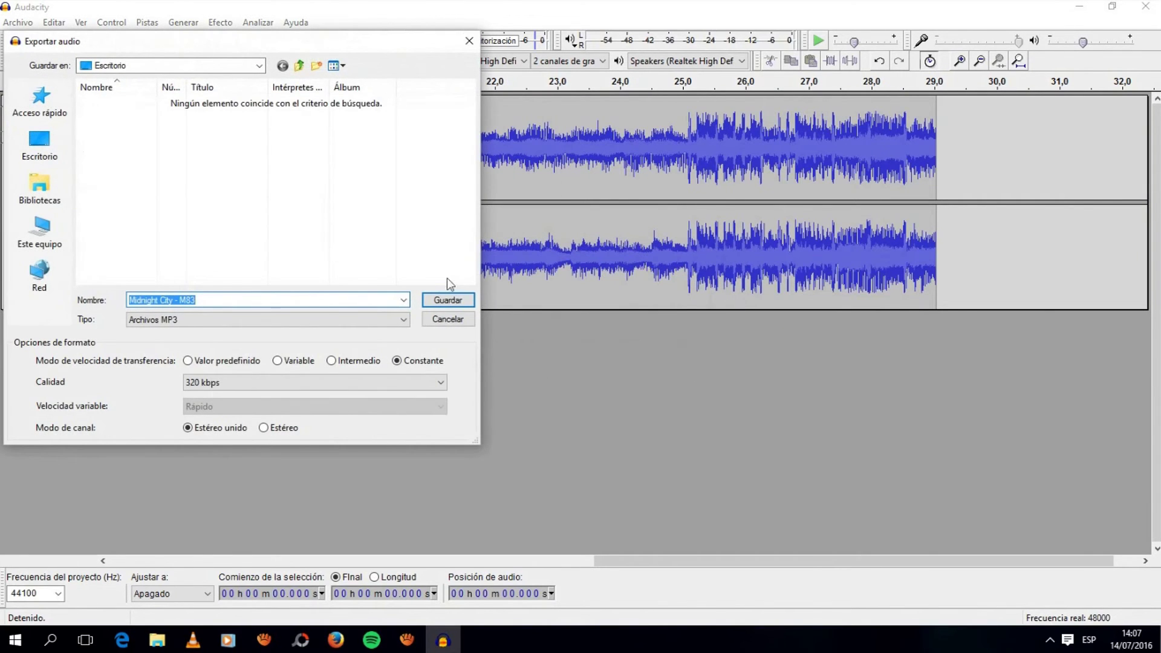
pyautogui.click(465, 318)
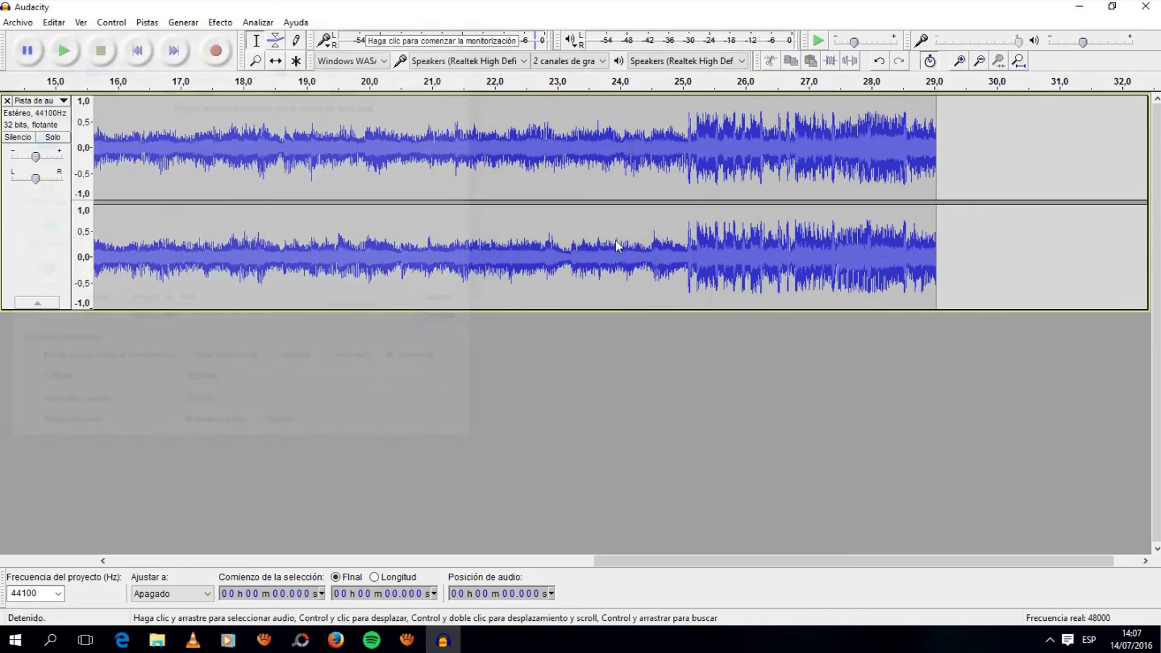
# Step: Switch to the desktop and cut the lame_enc.dll file from it
pyautogui.click(1077, 9)
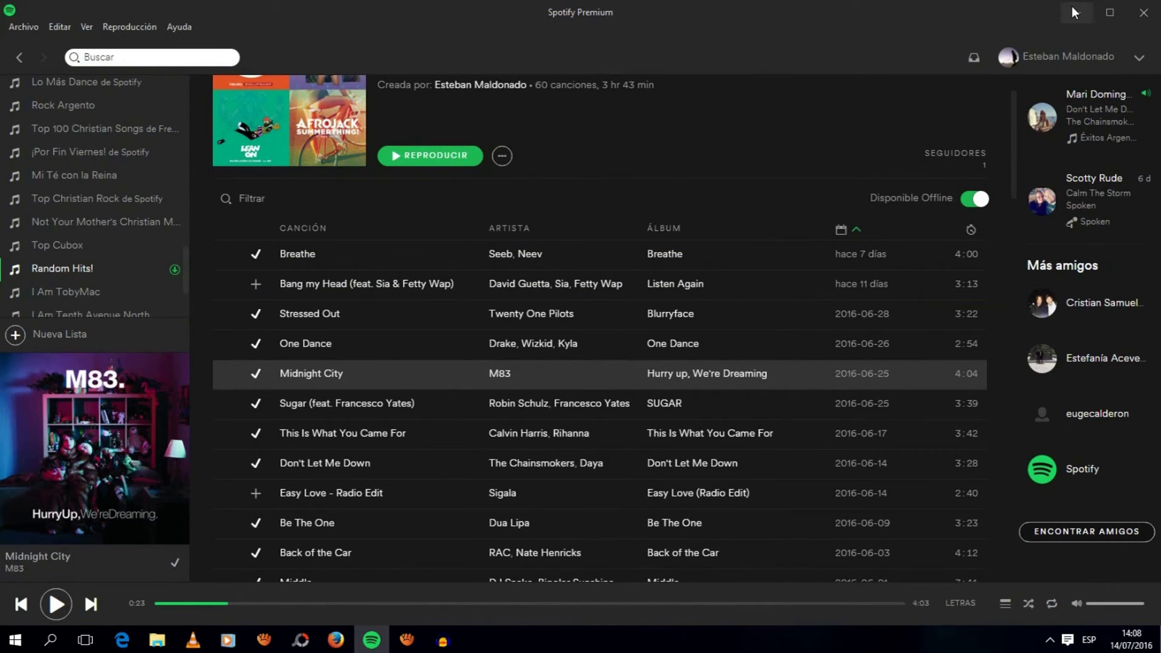
pyautogui.click(1072, 8)
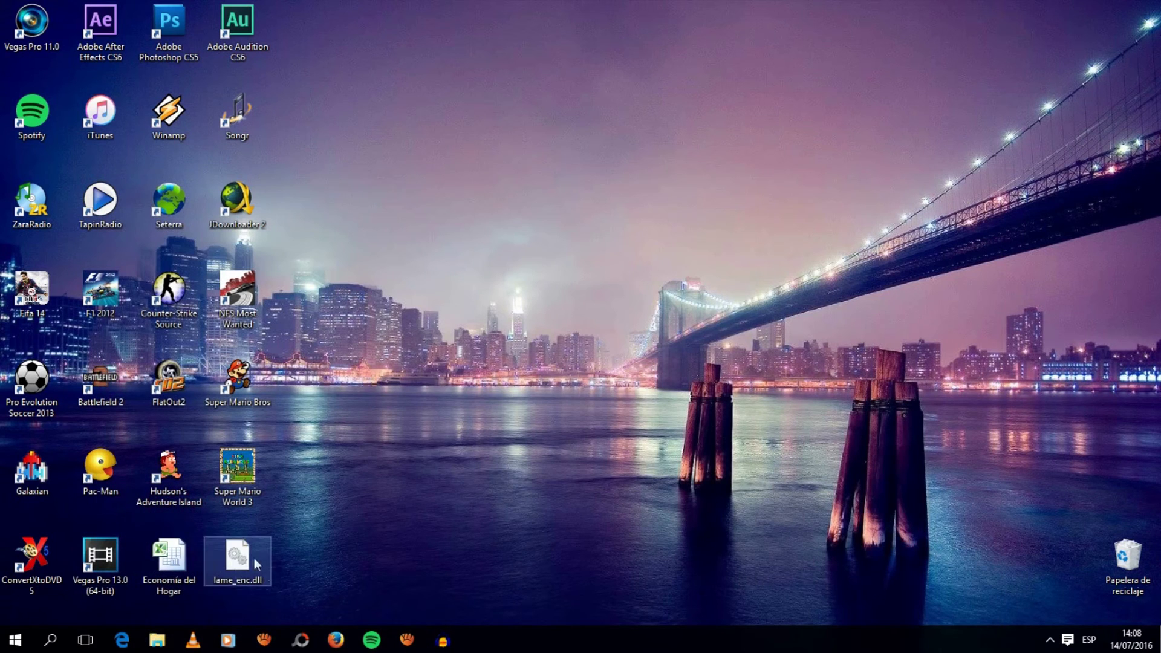
pyautogui.rightClick(235, 563)
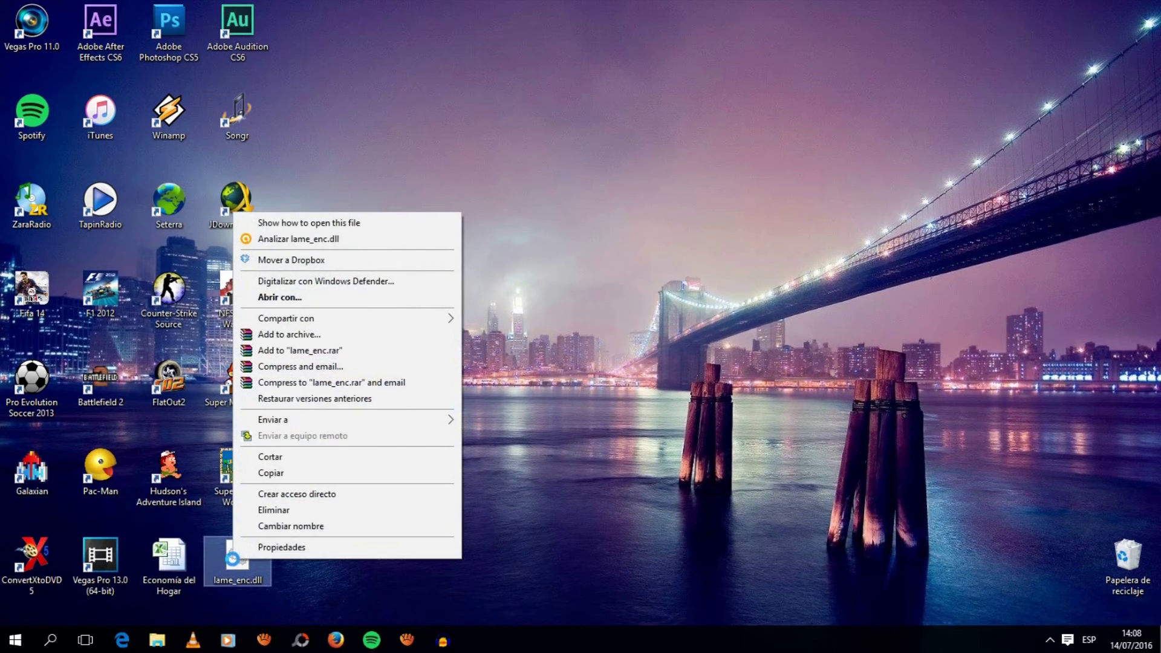
pyautogui.click(284, 460)
# Step: Paste lame_enc.dll into the Audacity program folder inside Exe > Archives in File Explorer
pyautogui.click(162, 641)
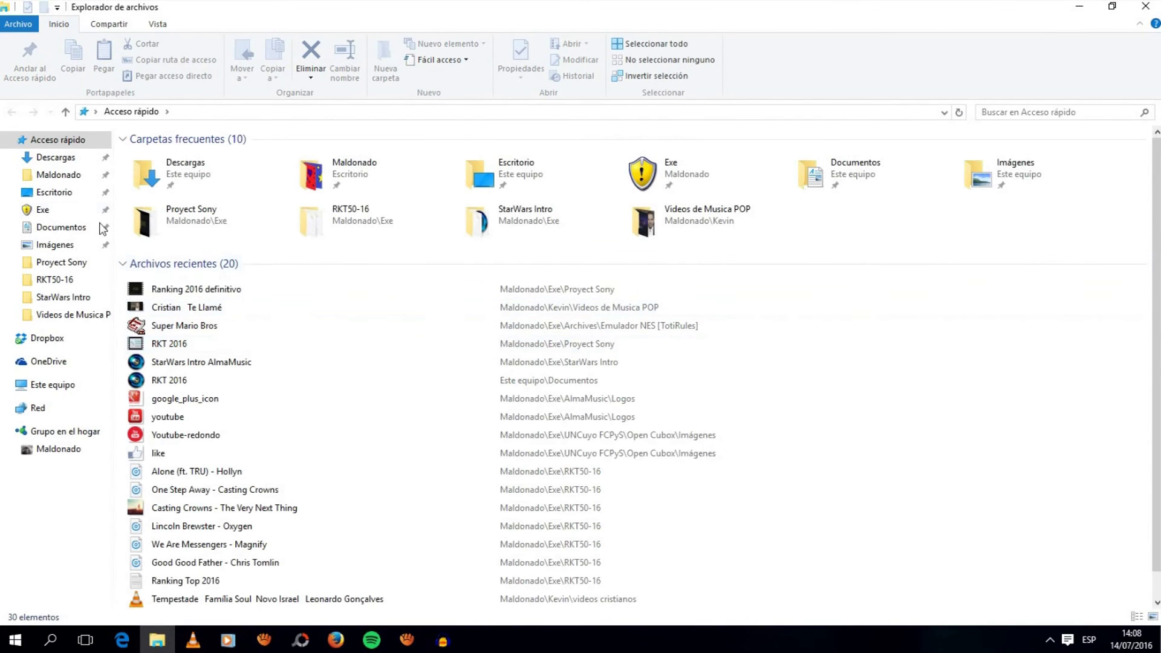
pyautogui.click(54, 208)
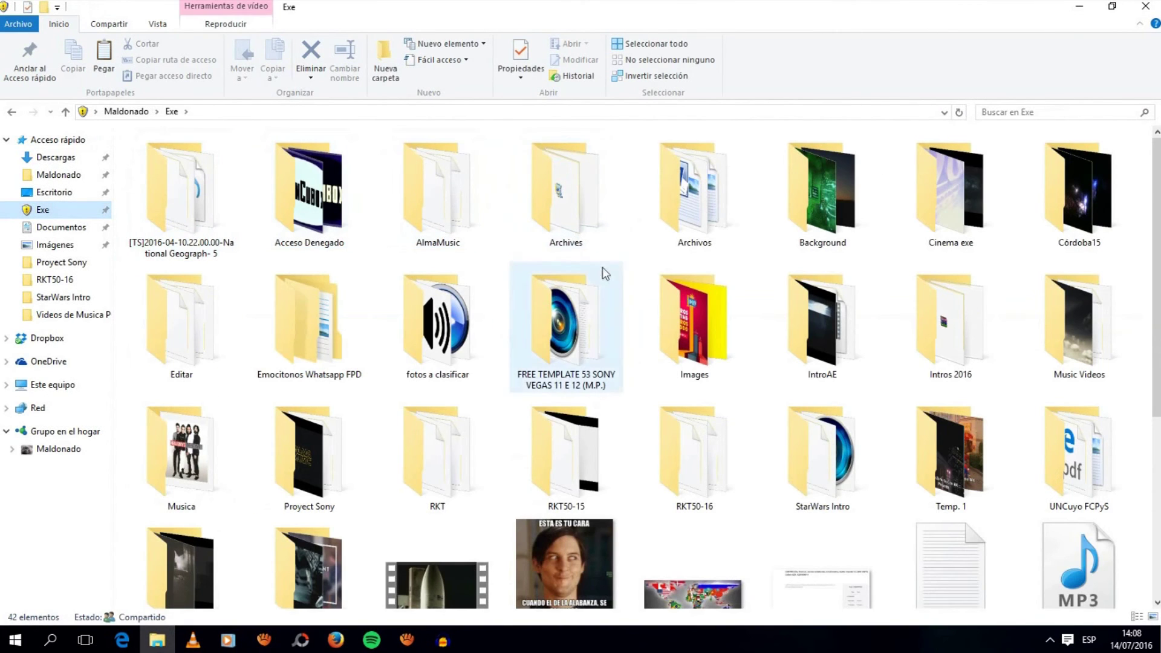
pyautogui.doubleClick(555, 211)
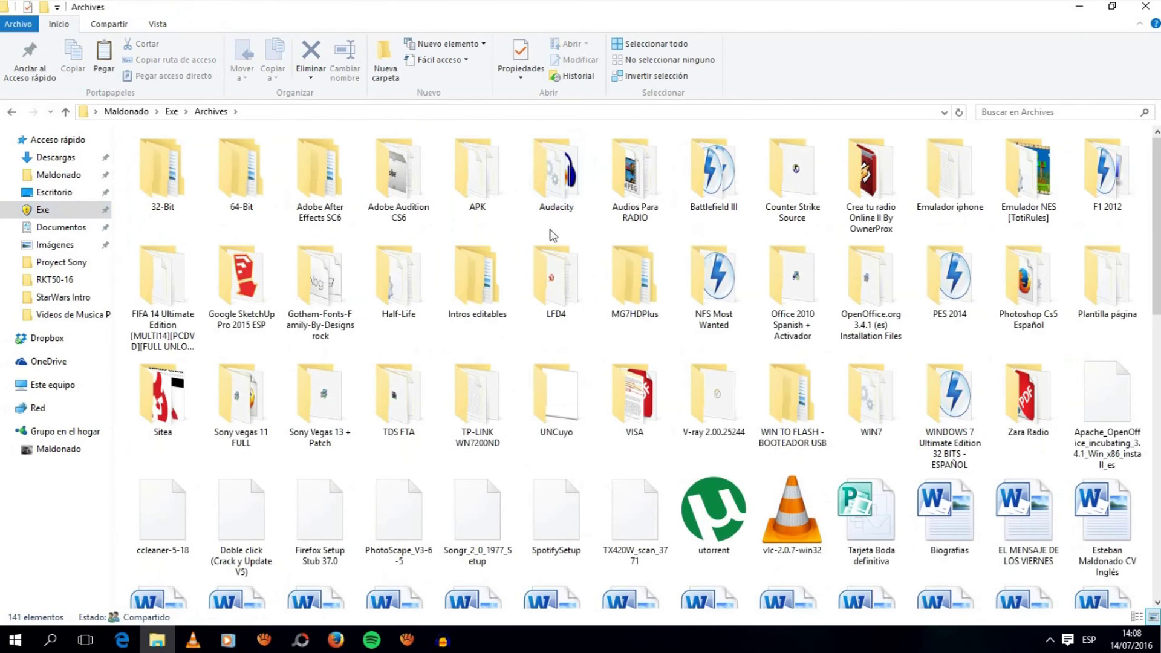
pyautogui.doubleClick(556, 175)
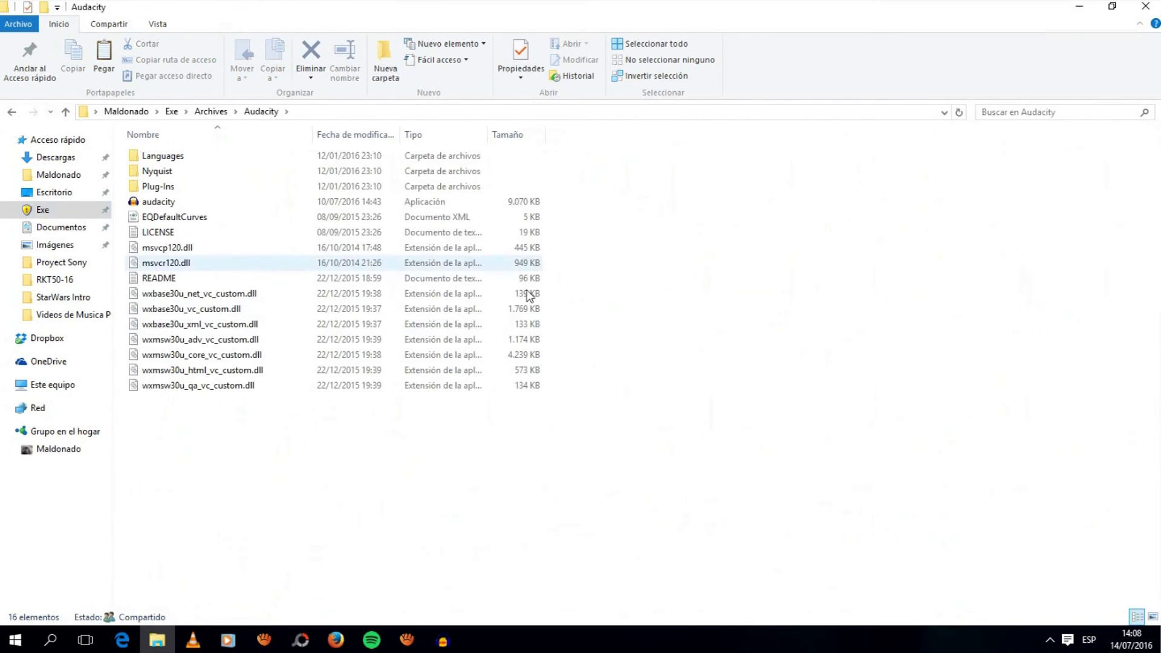
pyautogui.rightClick(237, 433)
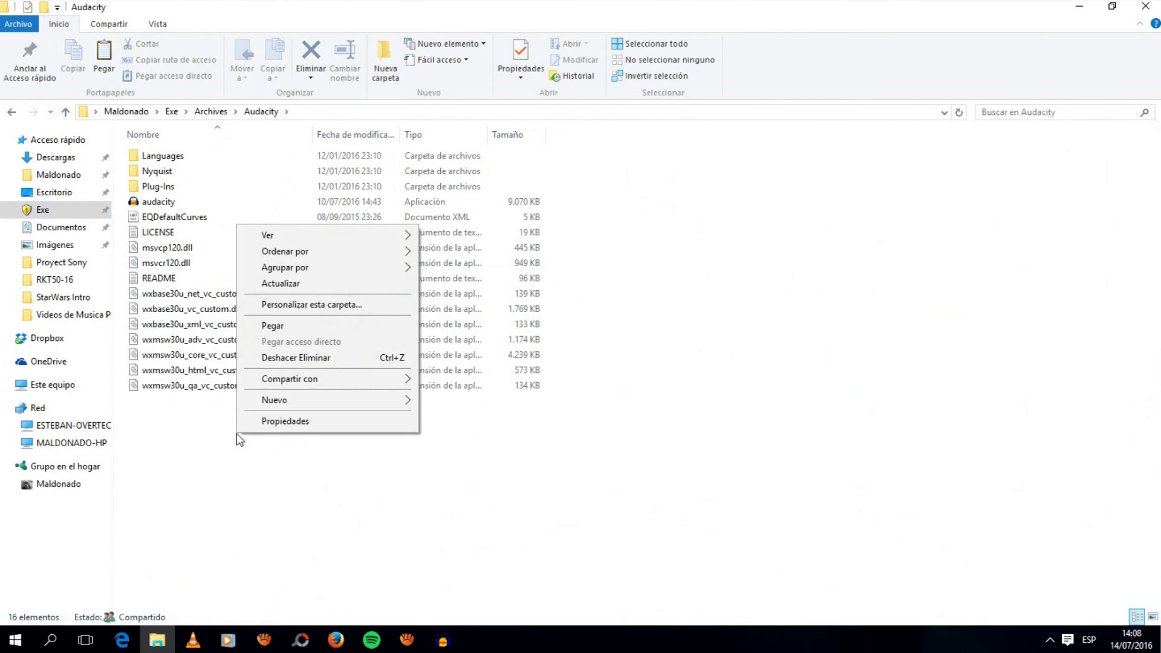
pyautogui.click(282, 328)
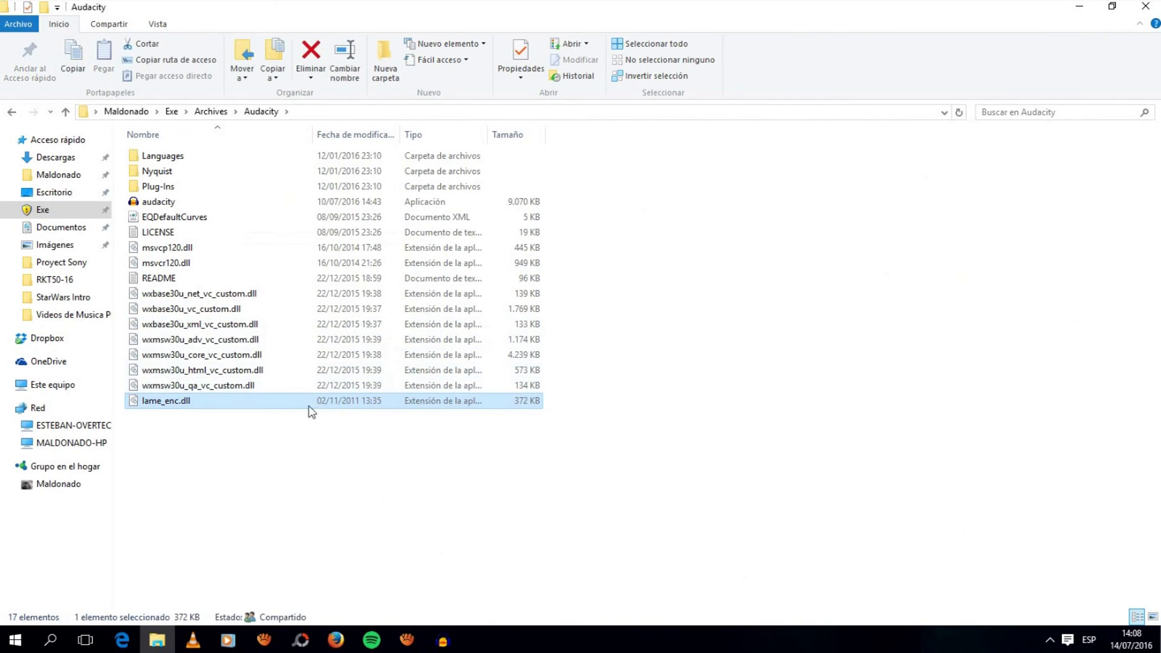
# Step: Return to Audacity and save an audio export to the desktop as an MP3 file named "Midnight City - M83"
pyautogui.hotkey('alt', 'Tab')
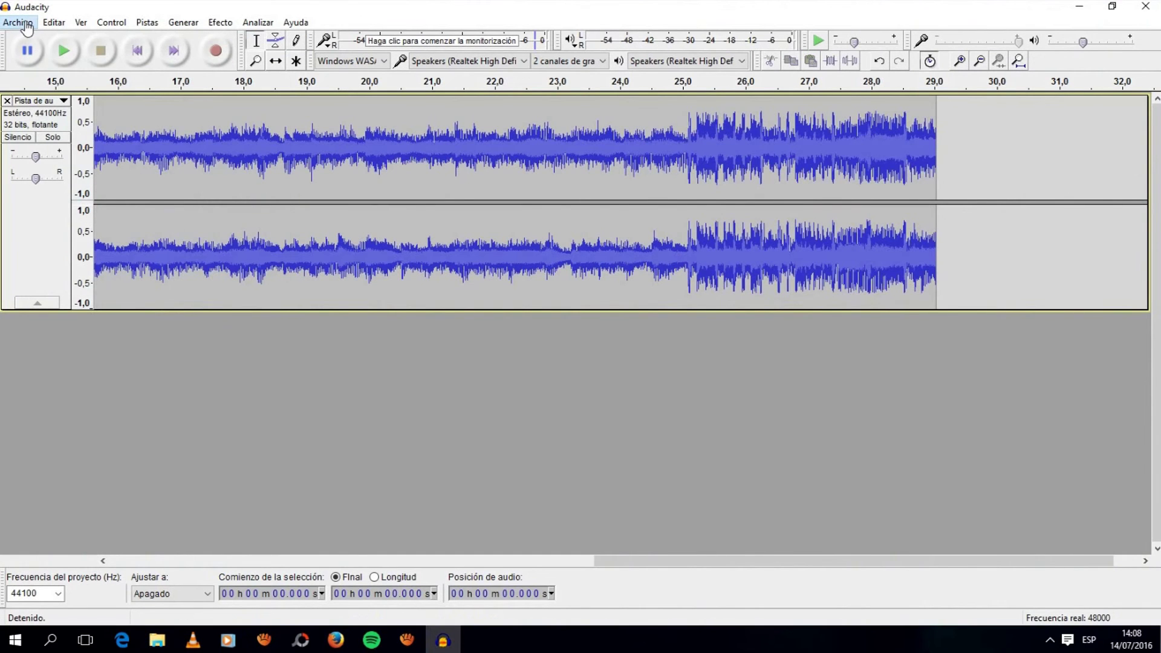
pyautogui.click(25, 24)
pyautogui.click(41, 220)
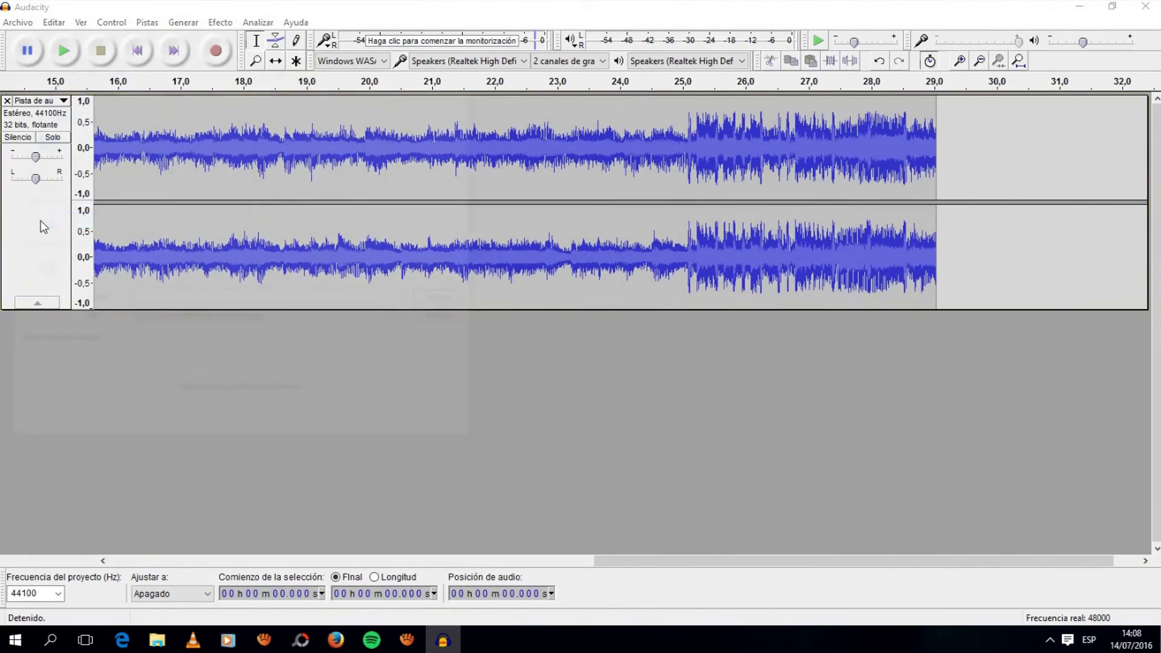
pyautogui.click(209, 322)
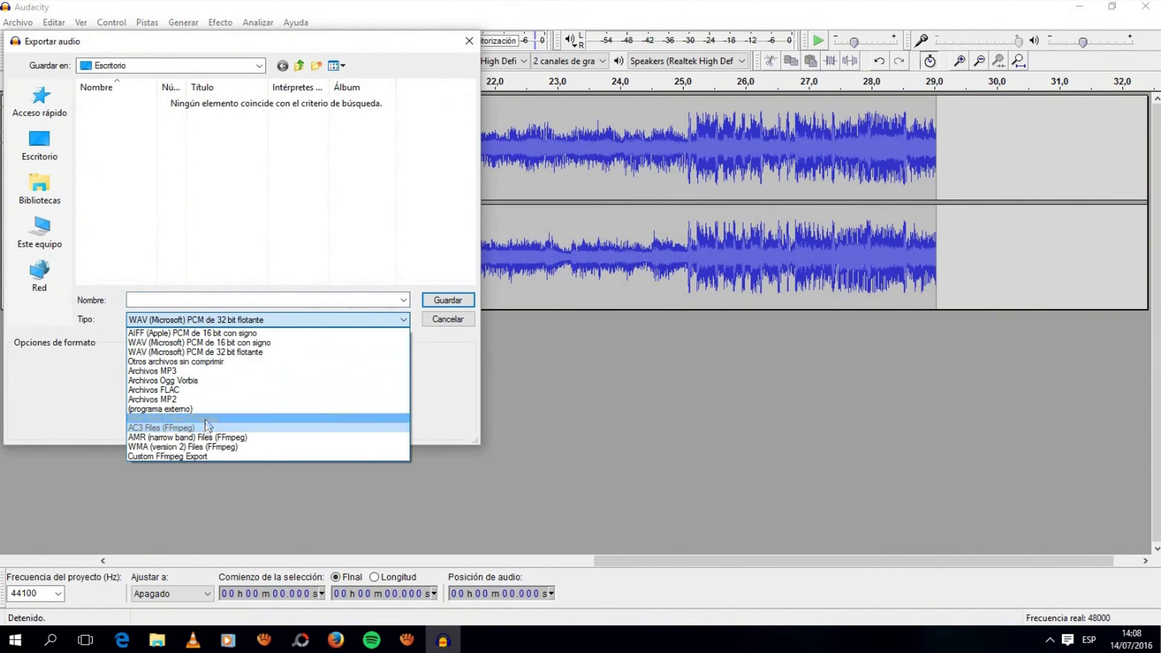
pyautogui.click(209, 370)
pyautogui.write('Midnight City - M83')
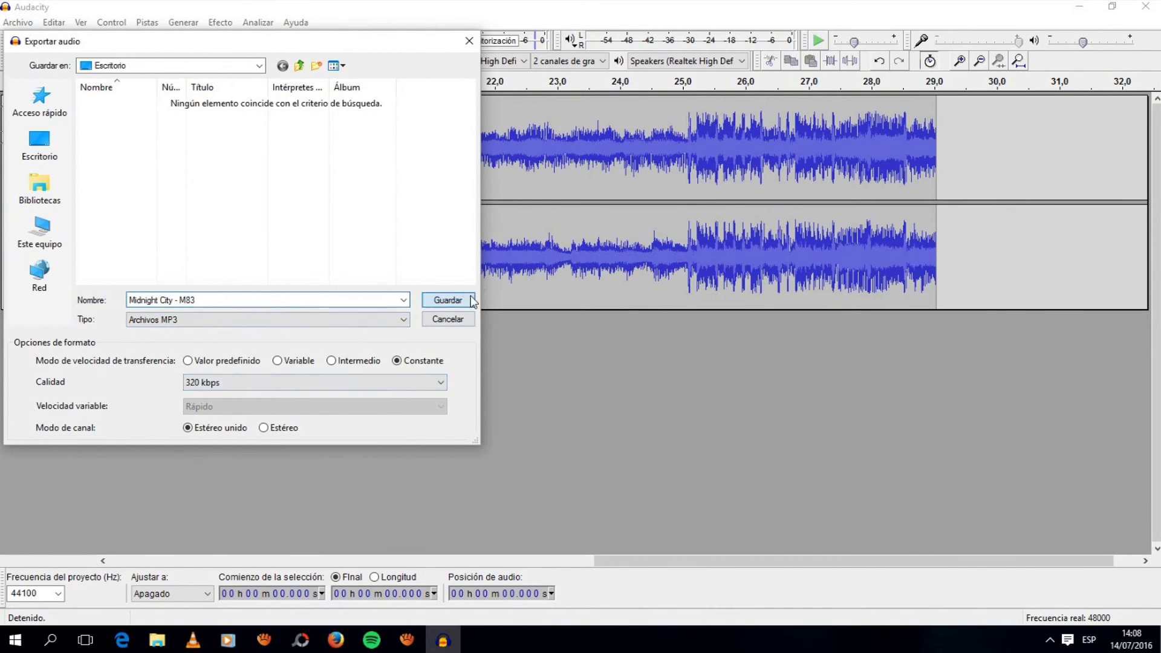
pyautogui.click(448, 300)
# Step: Fill in the metadata with artist "M83", track name "Midnight City" and album title "Hurry Uo, We're Dreaming", and complete the export
pyautogui.write('M83')
pyautogui.click(490, 246)
pyautogui.write('Midnight City')
pyautogui.press('Return')
pyautogui.write("Hurry Uo, We're Dreaming")
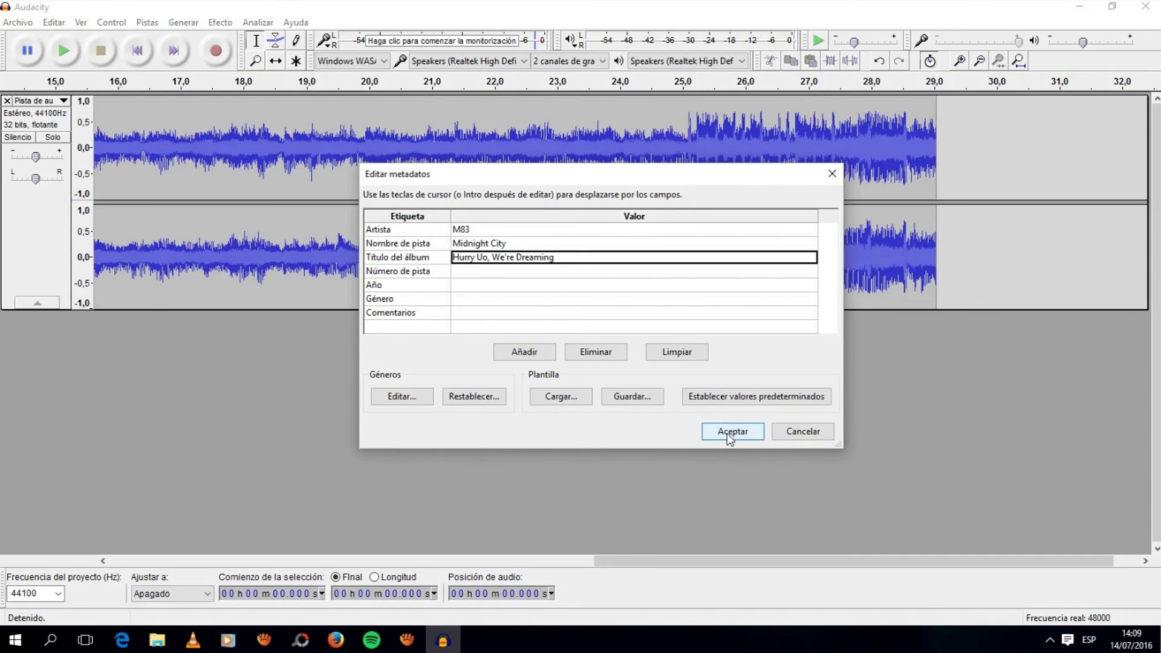
pyautogui.click(727, 432)
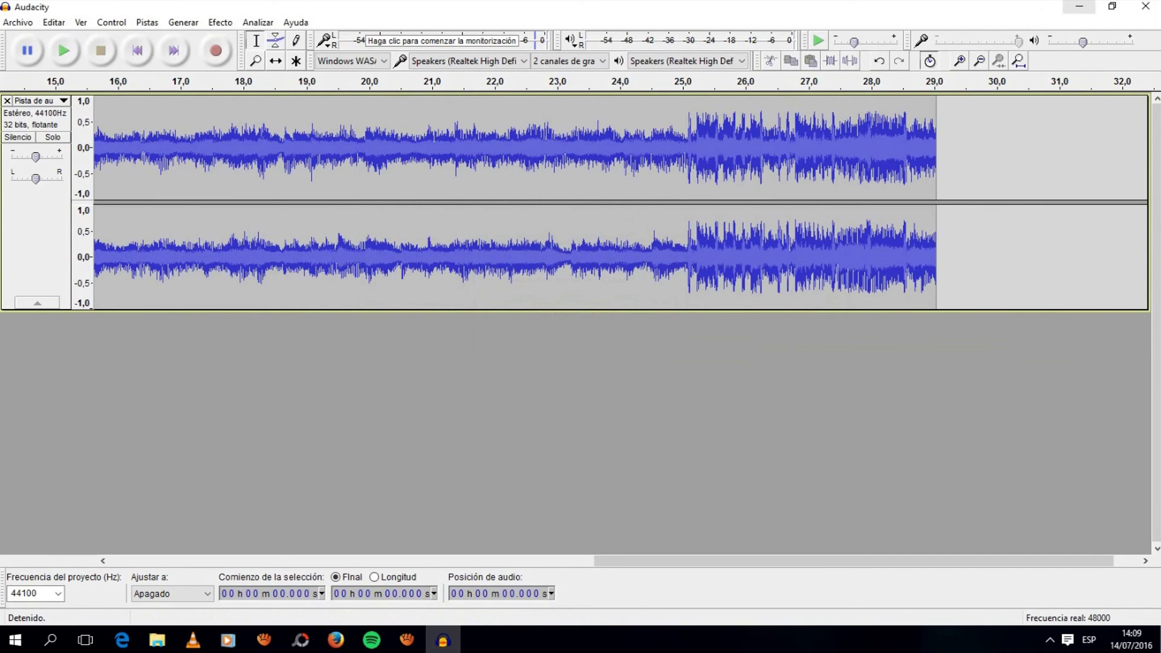
# Step: Play the exported "Midnight City - M83" MP3 from the desktop, dismiss the MiniLyrics windows, and stop and close the media player
pyautogui.click(1079, 7)
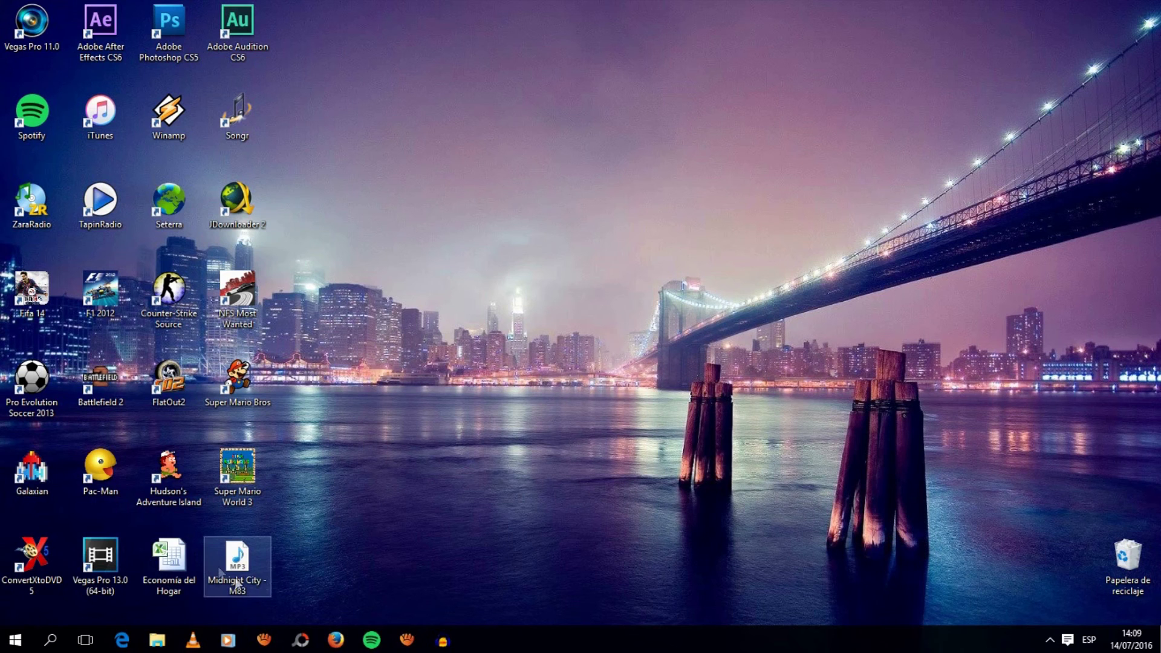
pyautogui.rightClick(240, 568)
pyautogui.click(317, 184)
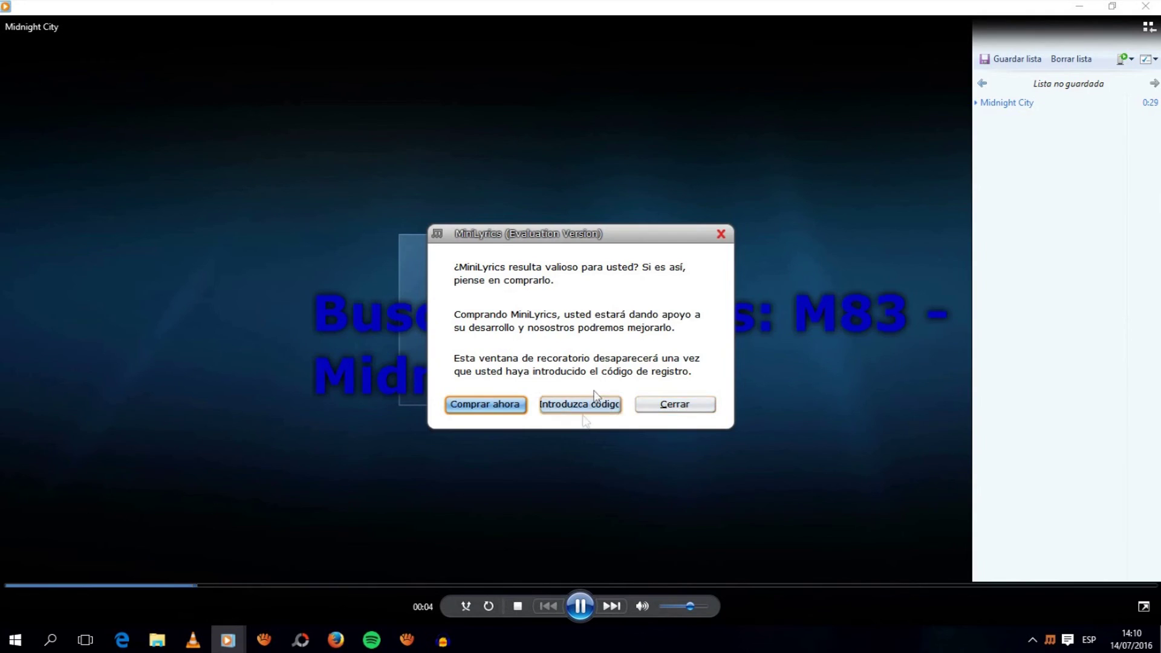
pyautogui.click(670, 370)
pyautogui.click(667, 404)
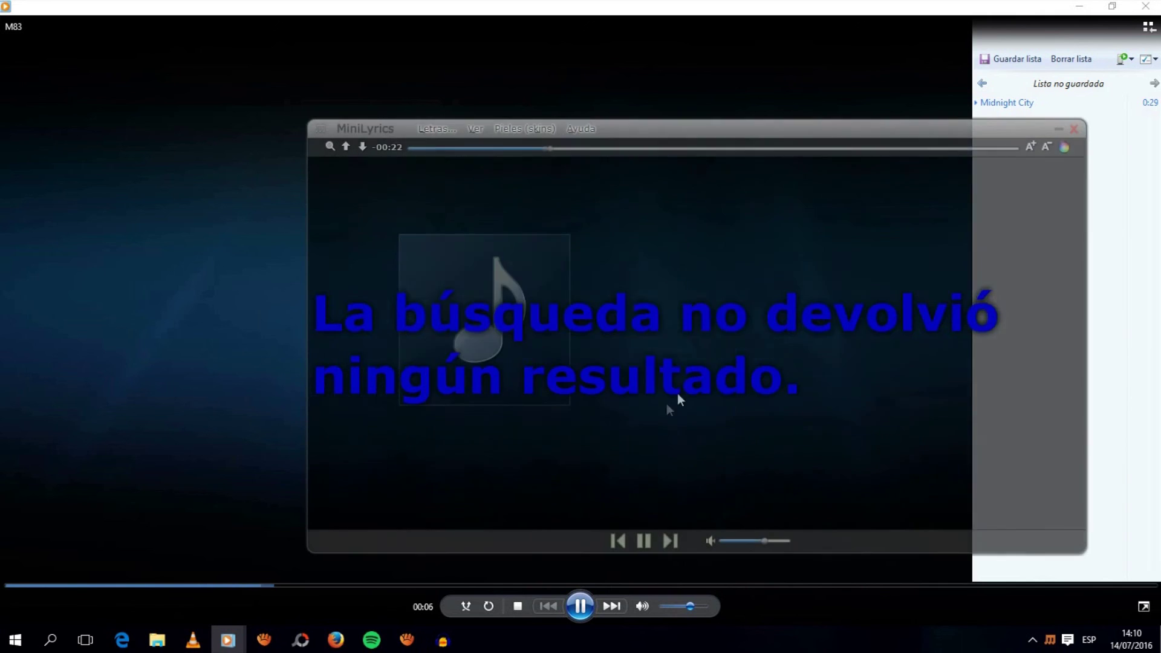
pyautogui.click(1075, 129)
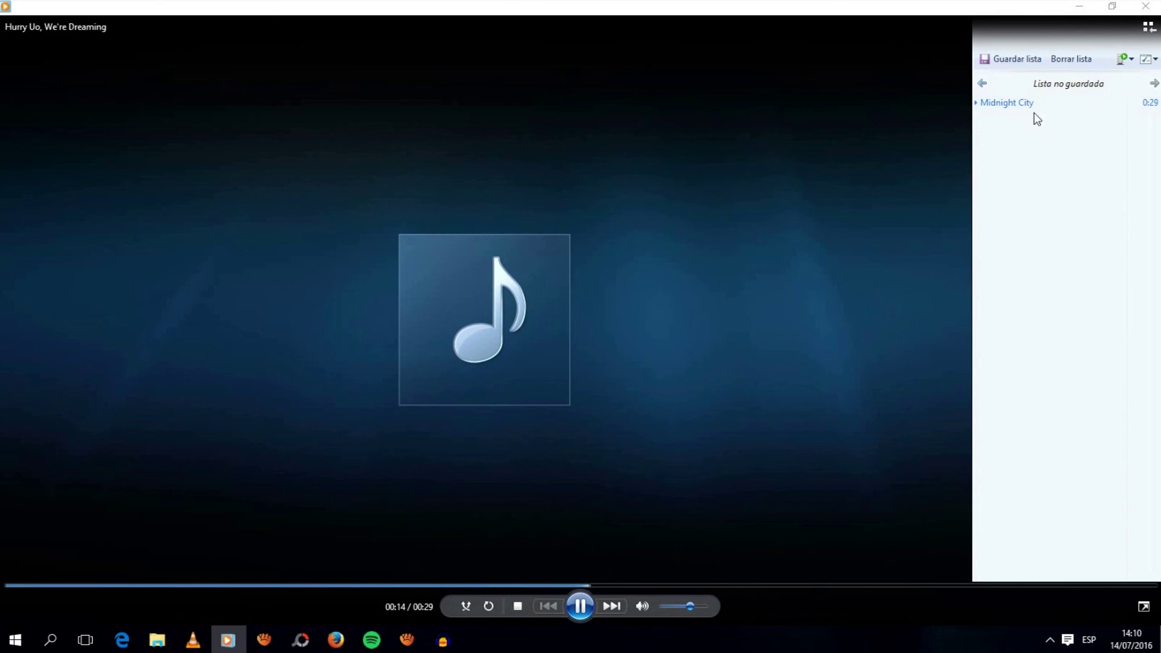
pyautogui.click(524, 603)
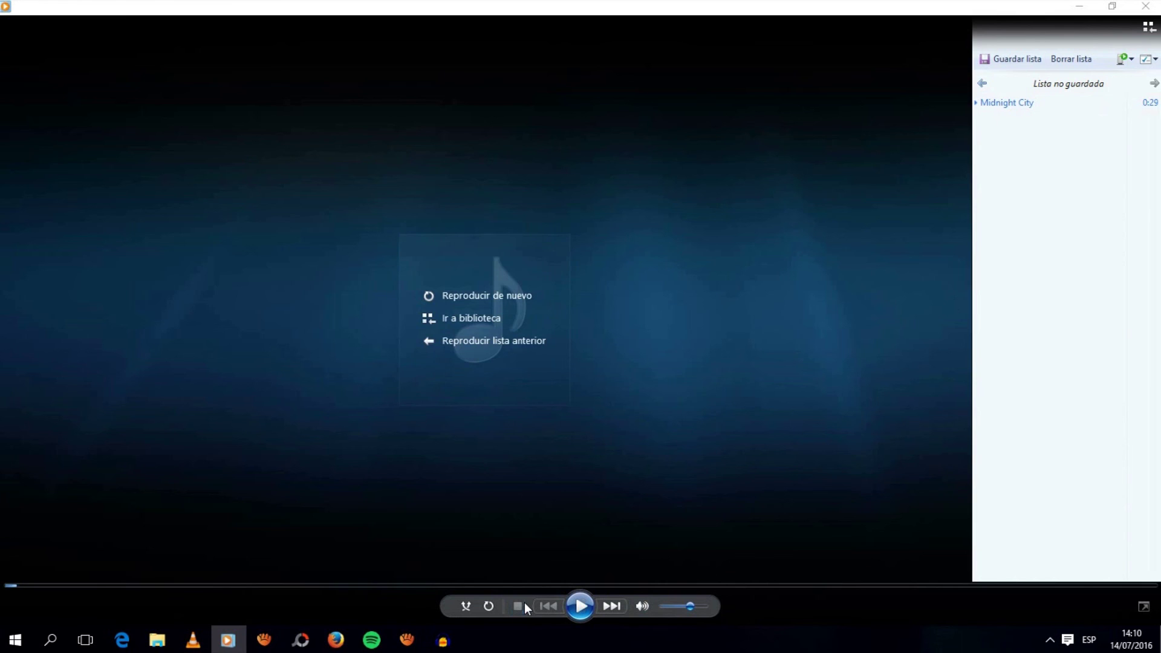
pyautogui.click(1145, 6)
# Step: Return to Audacity and remove the recorded audio track from the project
pyautogui.click(444, 641)
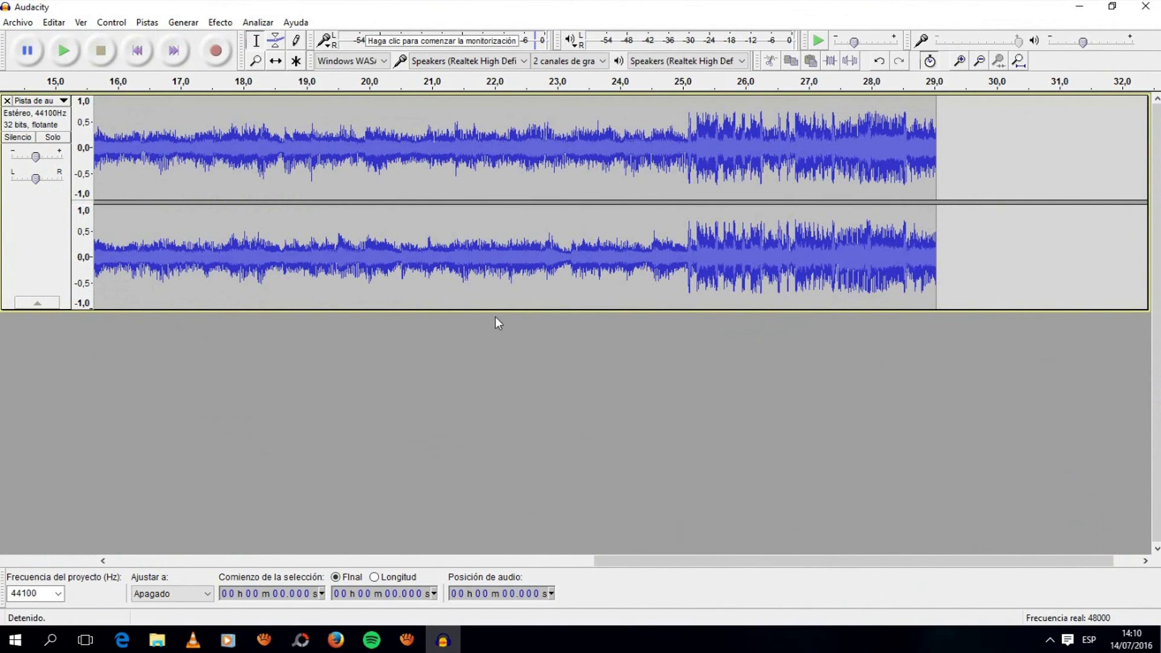
pyautogui.click(7, 100)
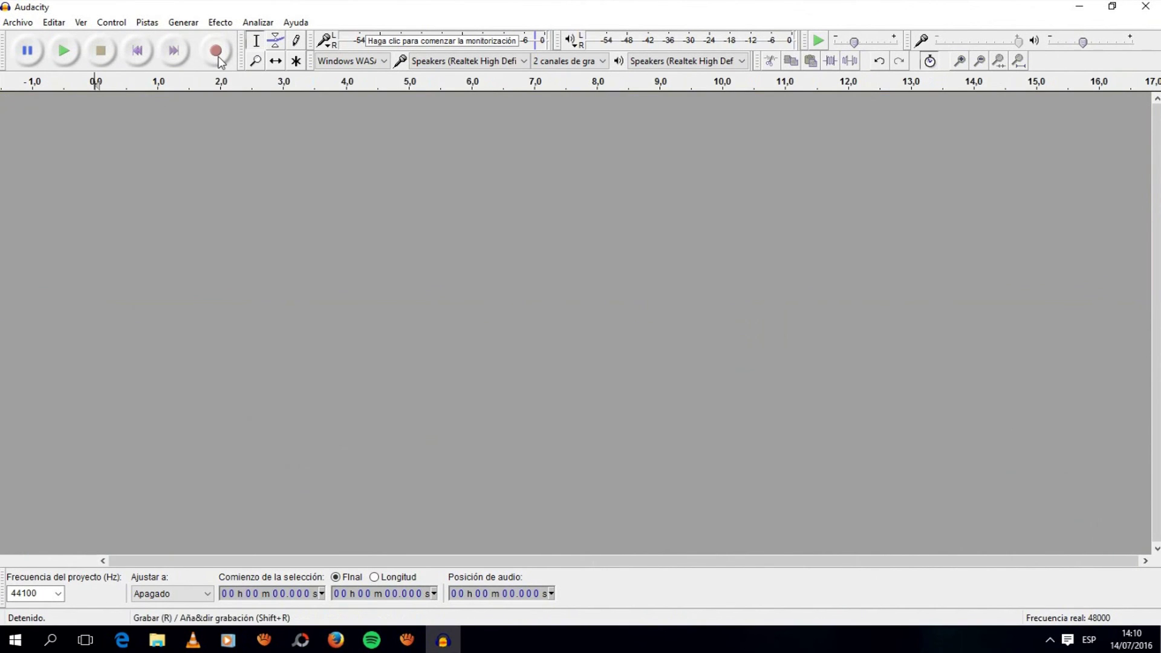